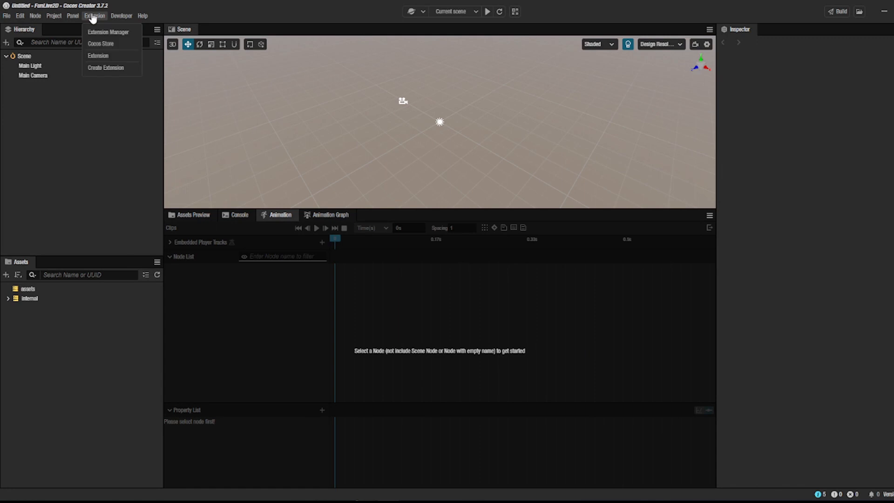
# Step: Open the Extension Manager and browse the built-in extensions
pyautogui.click(95, 32)
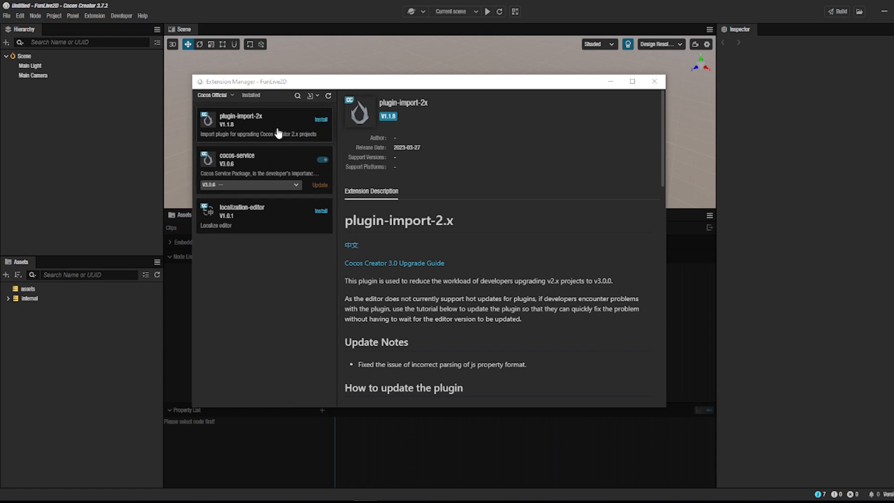
pyautogui.click(229, 95)
pyautogui.click(214, 119)
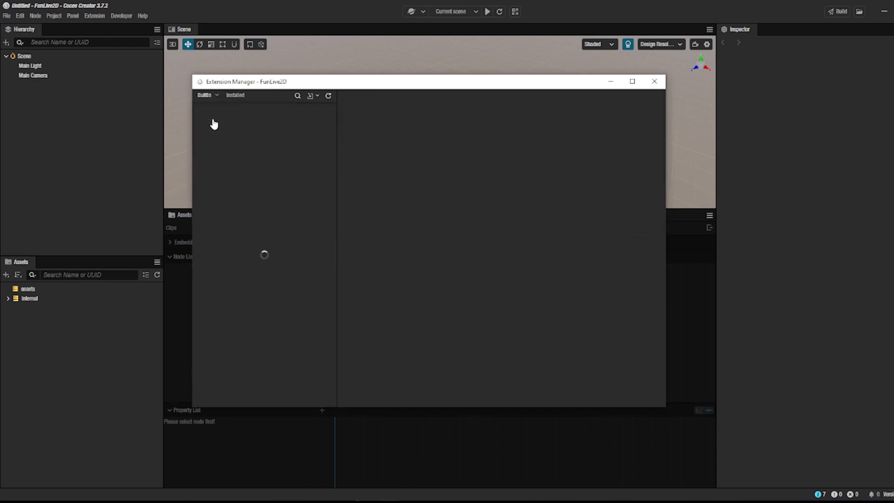
pyautogui.scroll(-3, 257, 229)
pyautogui.scroll(-20, 257, 229)
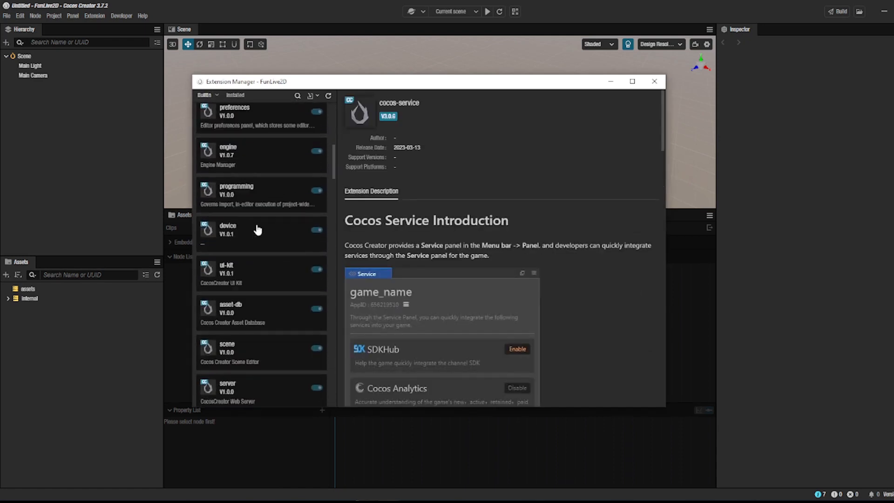
# Step: Install the extension archive CubismSdkForCocosCreator-4-r.1-beta.2.zip from the Cocos Creator Projects folder
pyautogui.click(232, 95)
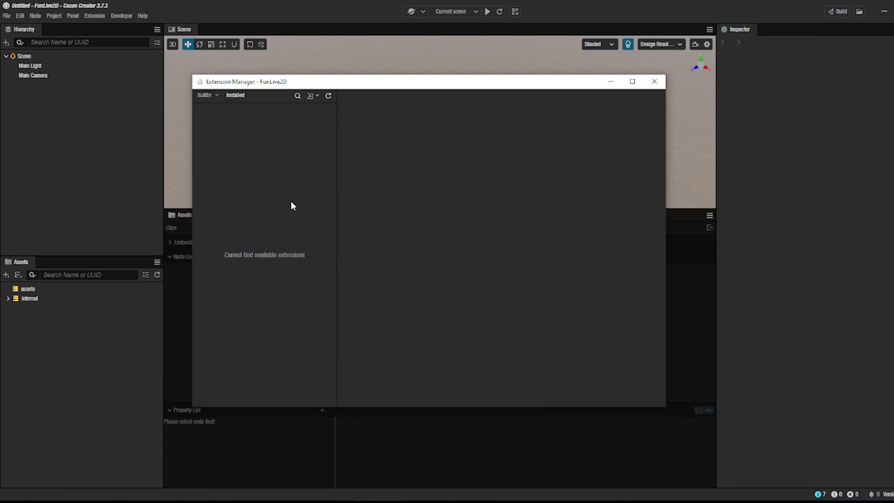
pyautogui.click(310, 96)
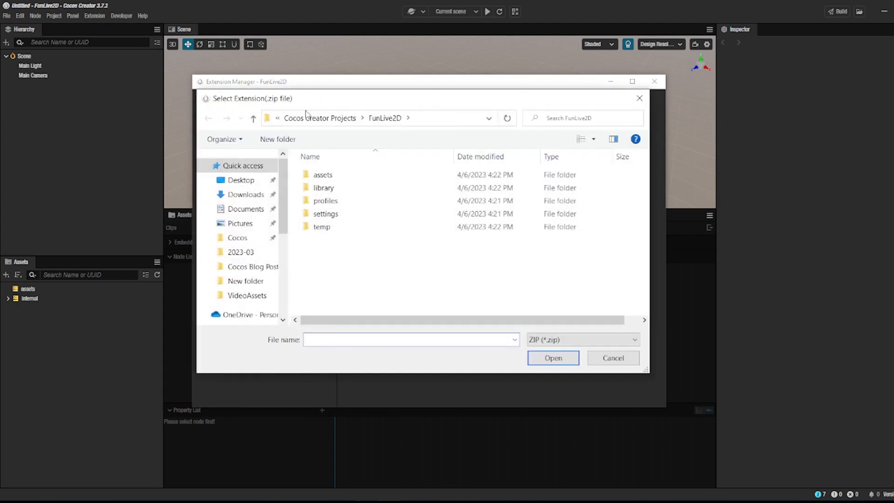
pyautogui.click(319, 117)
pyautogui.scroll(-10, 331, 254)
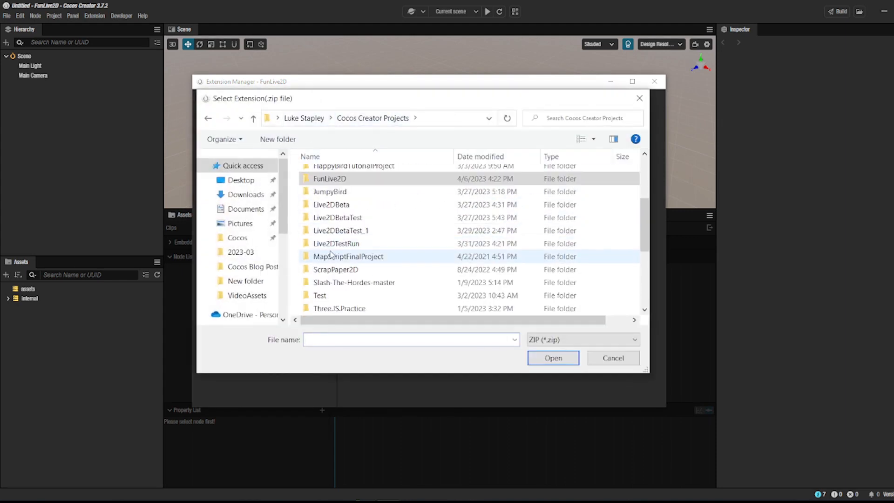
pyautogui.click(363, 231)
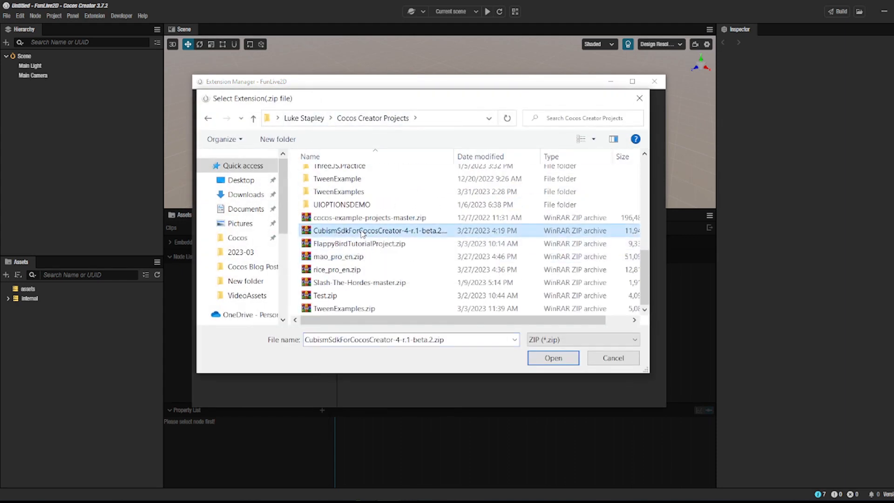
pyautogui.click(559, 360)
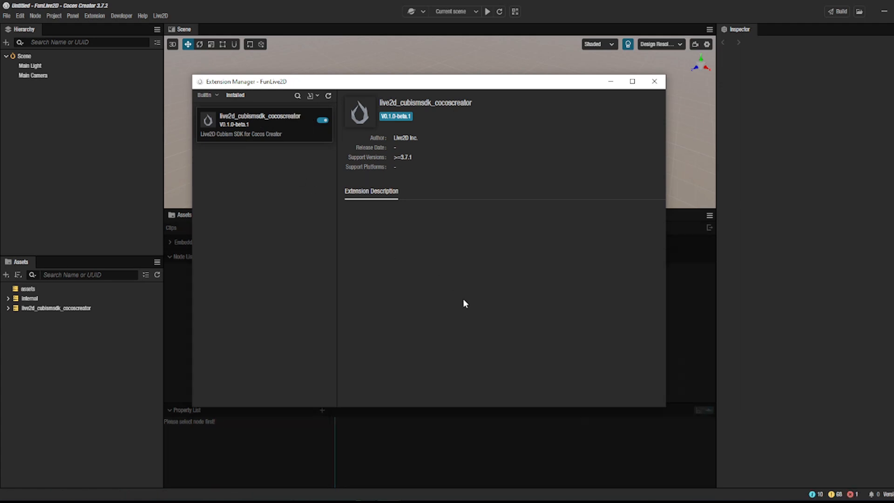
# Step: Open the installed live2d_cubismsdk_cocoscreator extension's folder and launch a command prompt in it
pyautogui.moveTo(289, 139)
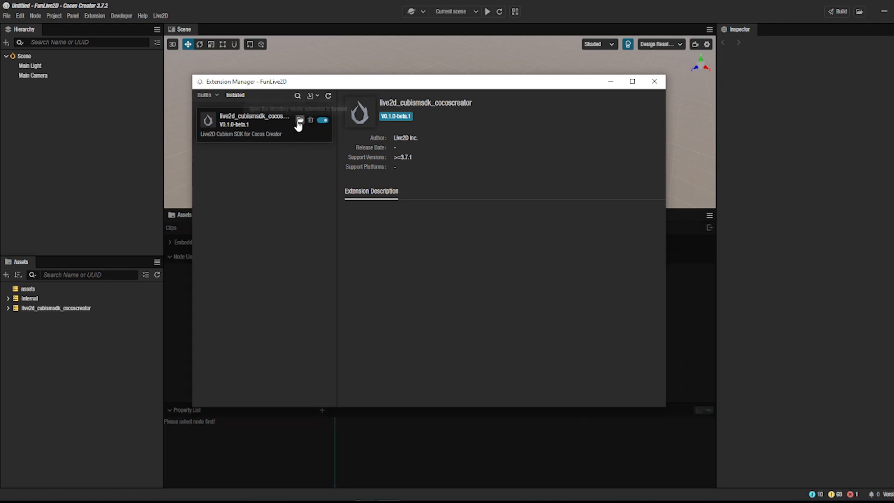
pyautogui.click(300, 120)
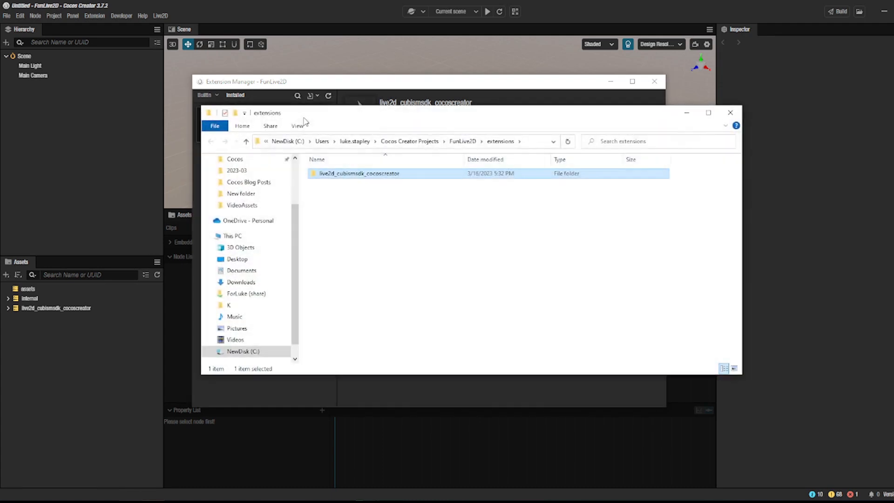
pyautogui.doubleClick(338, 174)
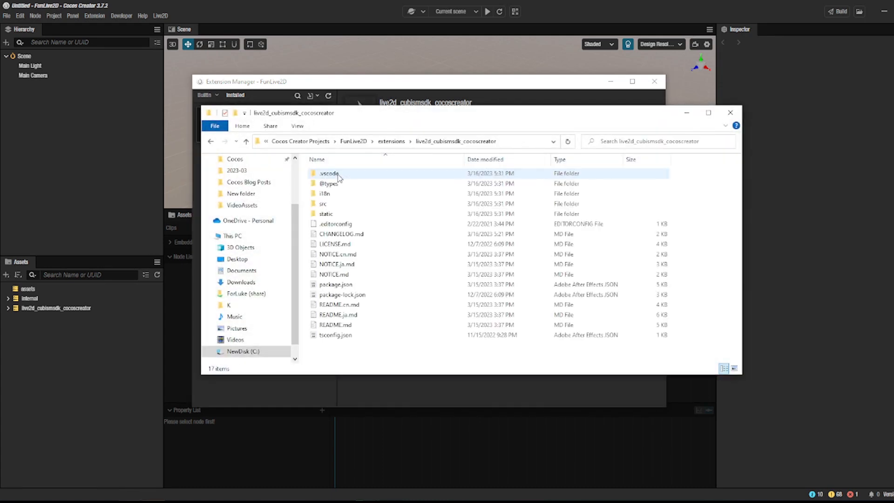
pyautogui.click(529, 141)
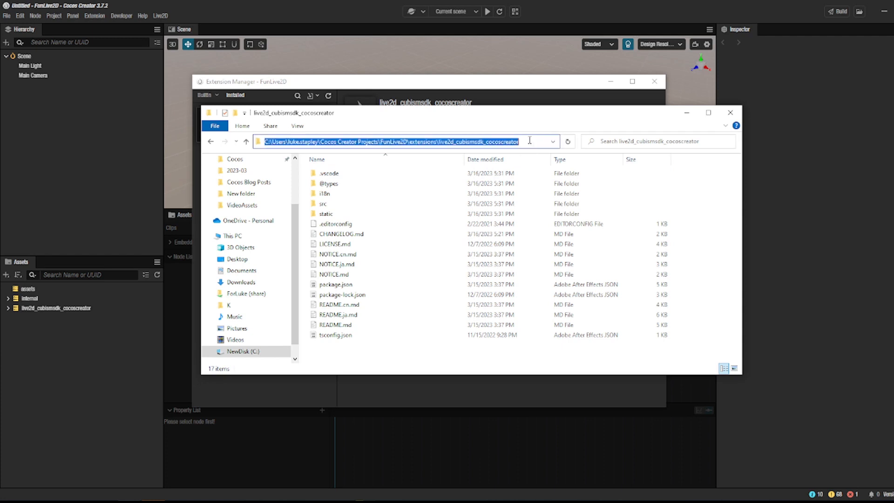
pyautogui.write('cmd')
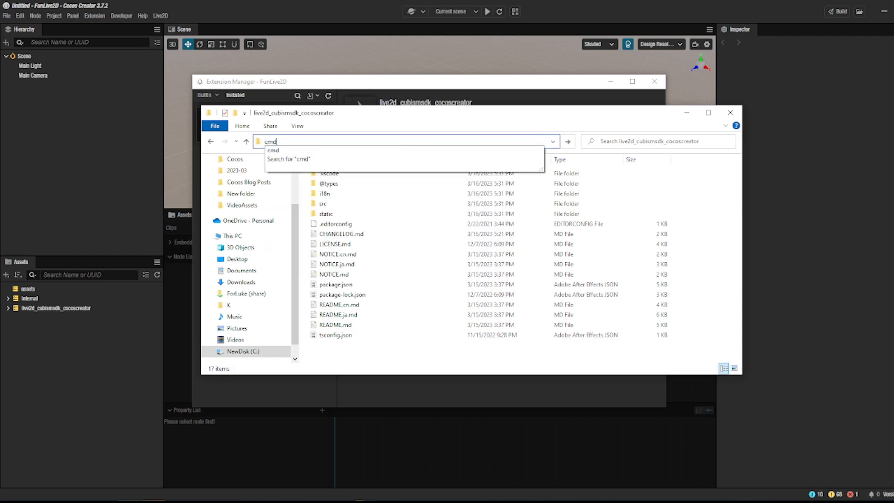
pyautogui.press('Return')
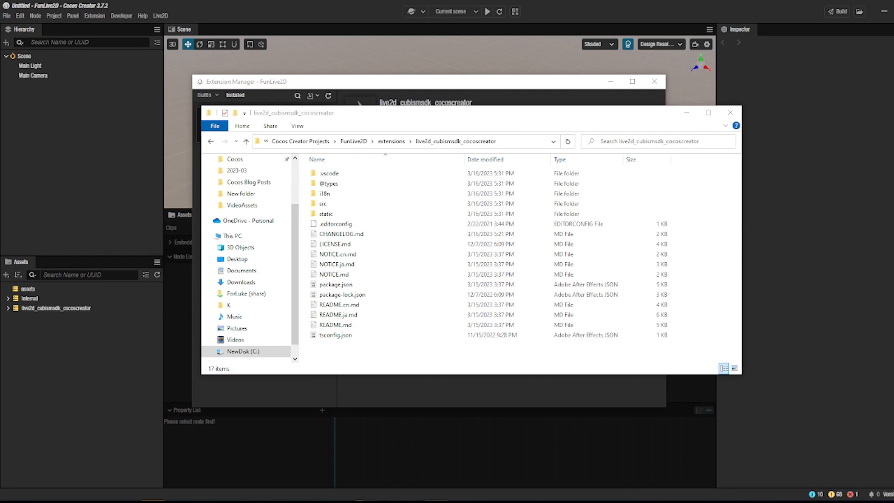
# Step: Run "npm install" and "npm run build" in the extension's folder from the command prompt
pyautogui.moveTo(465, 500); pyautogui.dragTo(474, 94)
pyautogui.write('npm install')
pyautogui.press('Return')
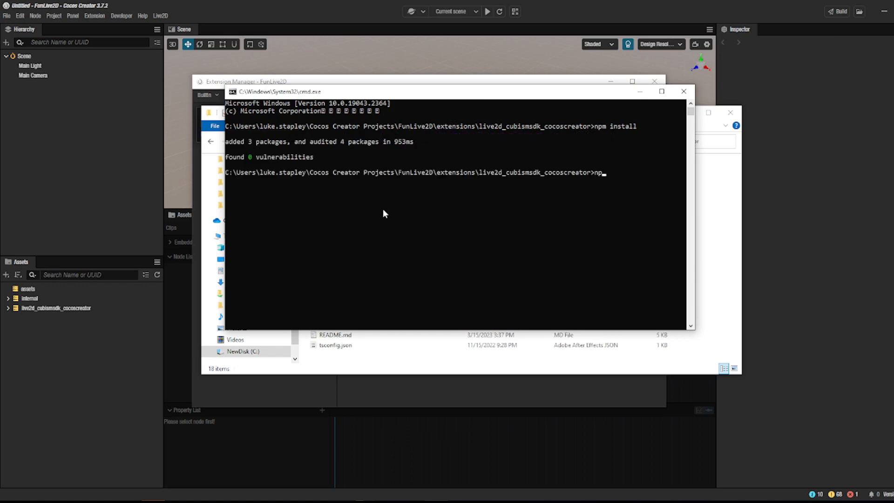
pyautogui.write('npm run build')
pyautogui.press('Return')
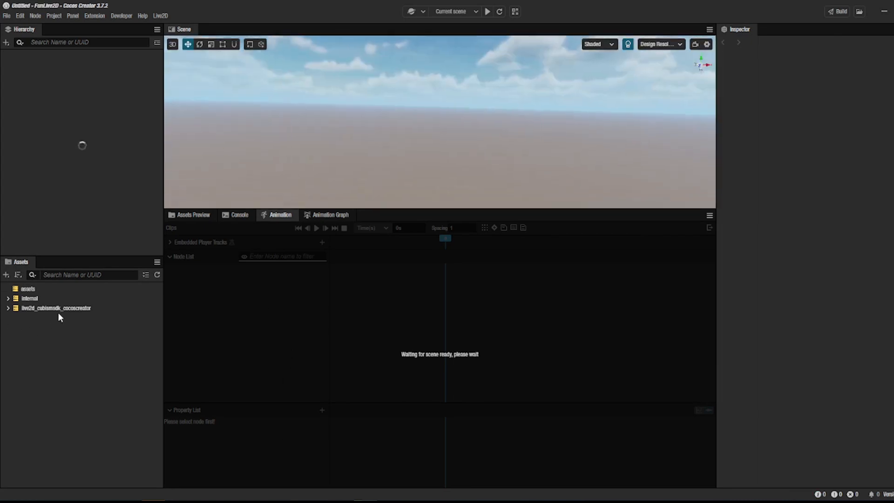
# Step: Add the Koharu prefab from live2d_cubismsdk_cocoscreator/resources/Samples/Models/Koharu to the scene hierarchy
pyautogui.click(68, 309)
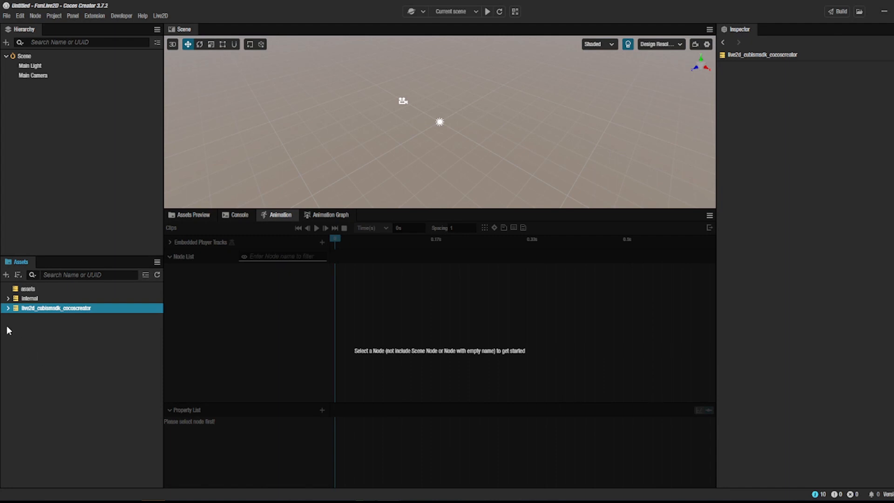
pyautogui.click(8, 308)
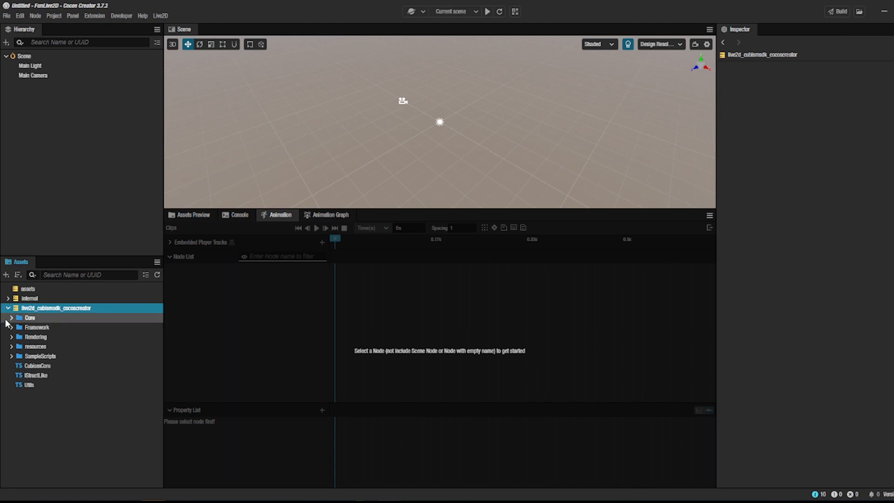
pyautogui.click(11, 346)
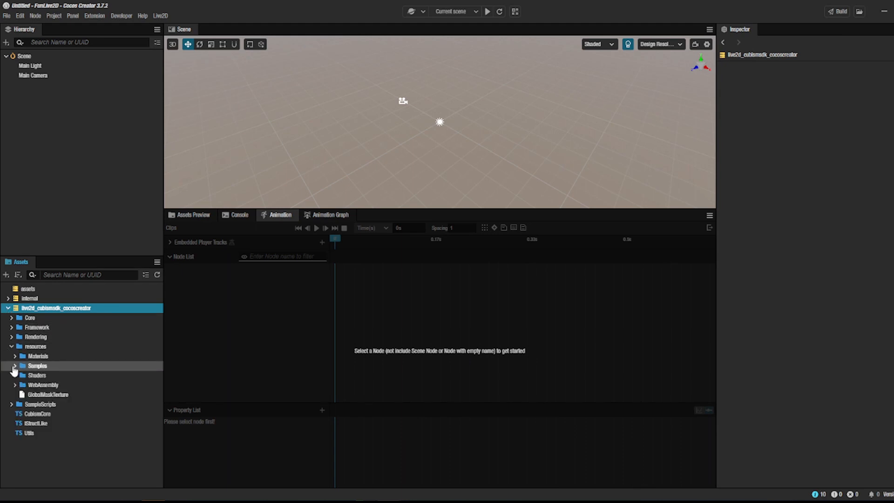
pyautogui.click(15, 365)
pyautogui.click(18, 395)
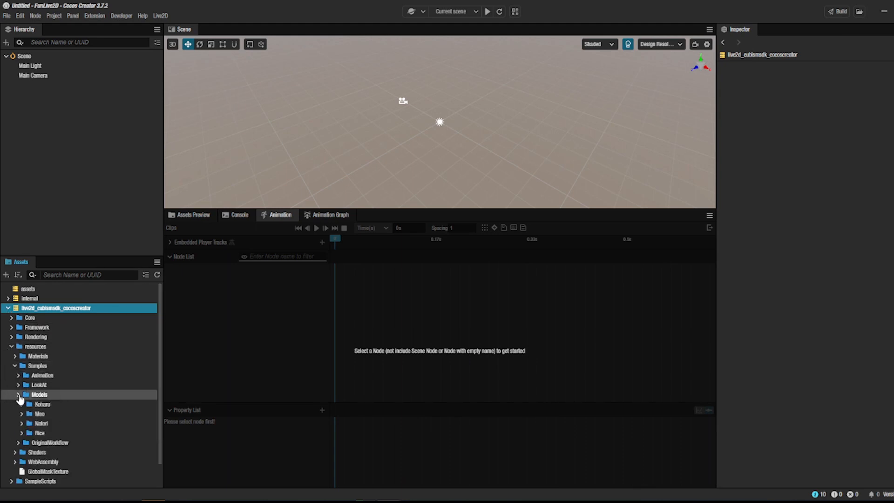
pyautogui.click(24, 405)
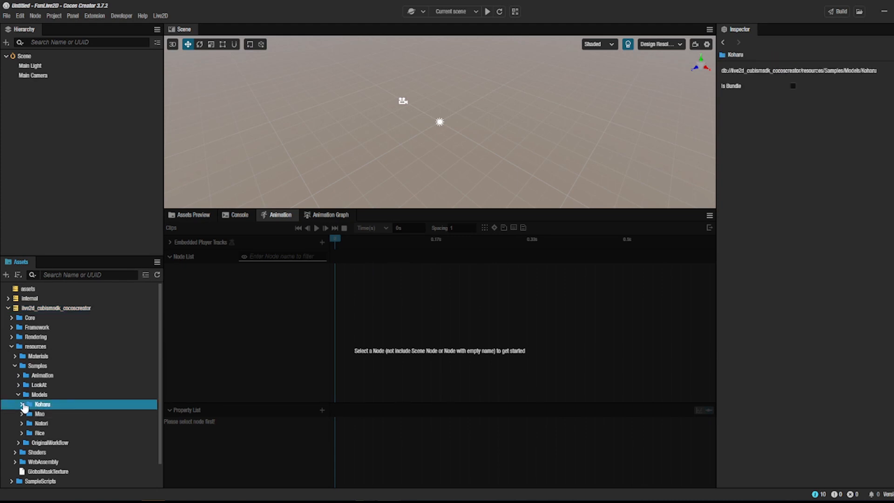
pyautogui.click(22, 404)
pyautogui.click(45, 443)
pyautogui.moveTo(45, 444); pyautogui.dragTo(95, 176)
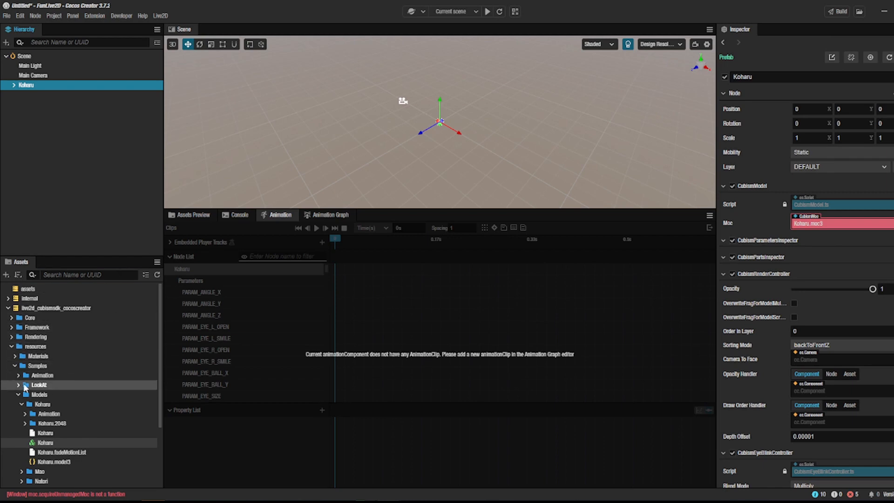
# Step: Reimport the Koharu model folder in the Samples/Models assets
pyautogui.click(30, 406)
pyautogui.rightClick(31, 407)
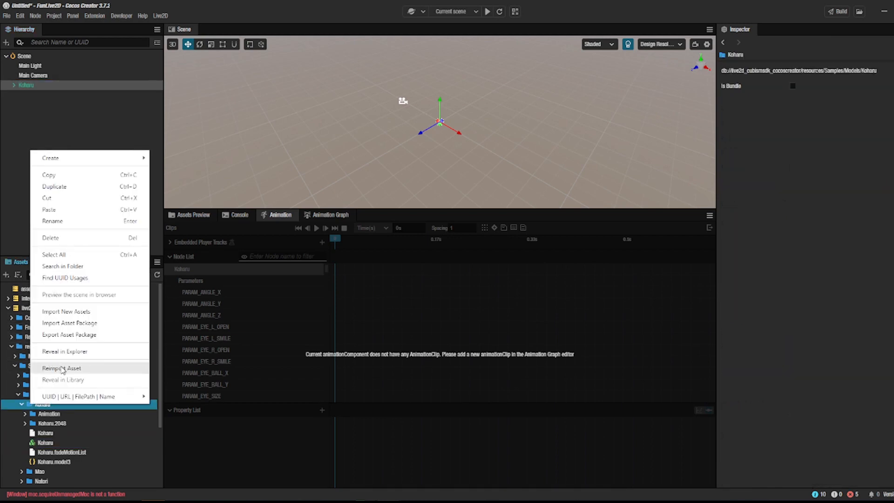
pyautogui.click(63, 367)
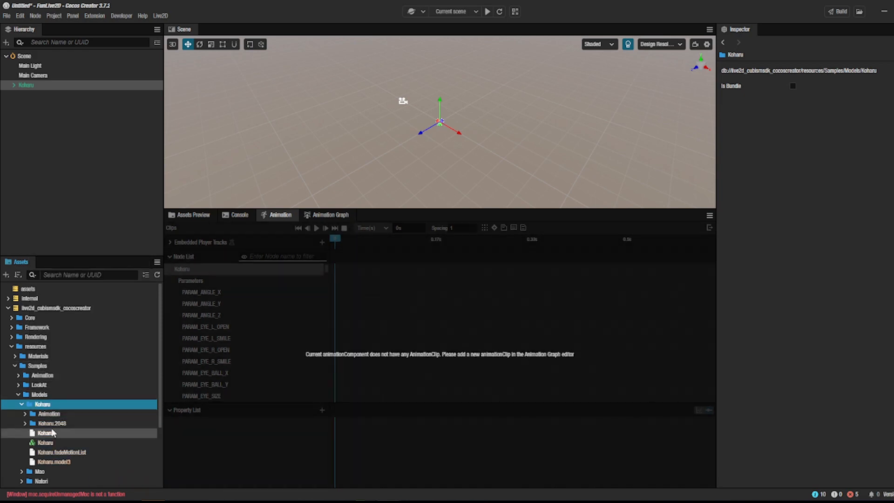
# Step: Check the Moc reference of the Koharu node's CubismModel component
pyautogui.click(90, 77)
pyautogui.click(88, 85)
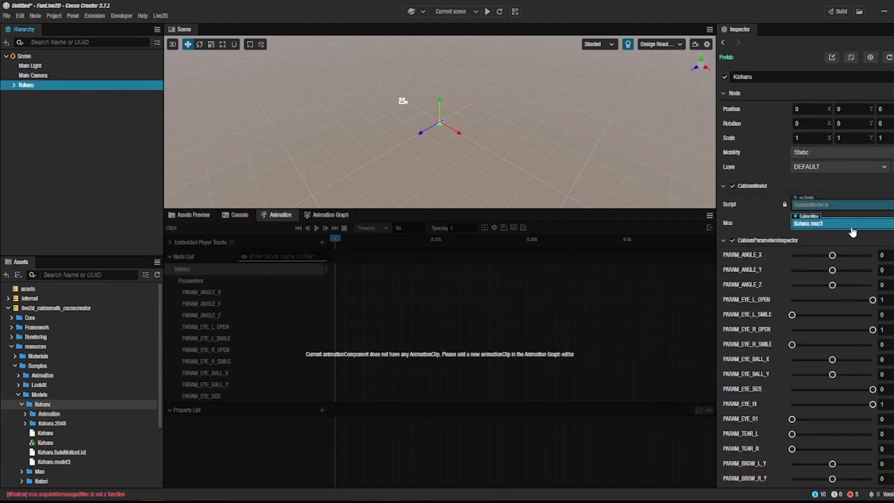
pyautogui.click(837, 226)
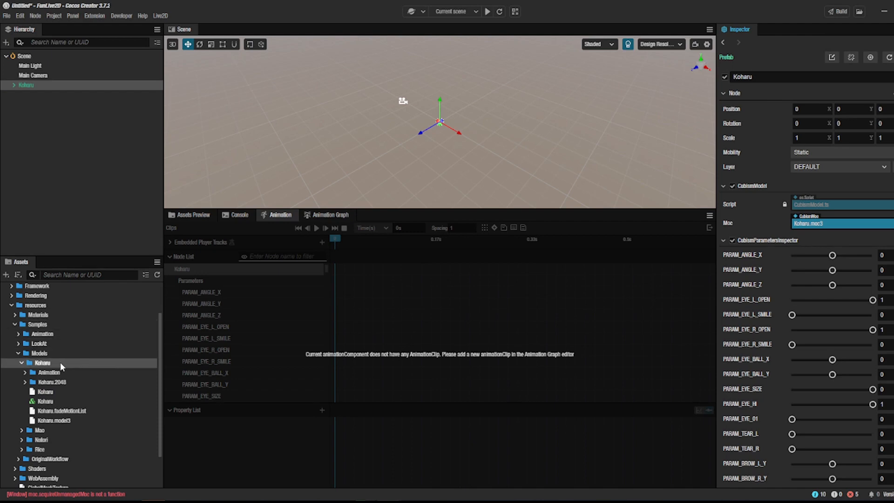
# Step: Open the Animation sample scene, saving the current scene as scene.scene in the project's assets folder
pyautogui.click(18, 334)
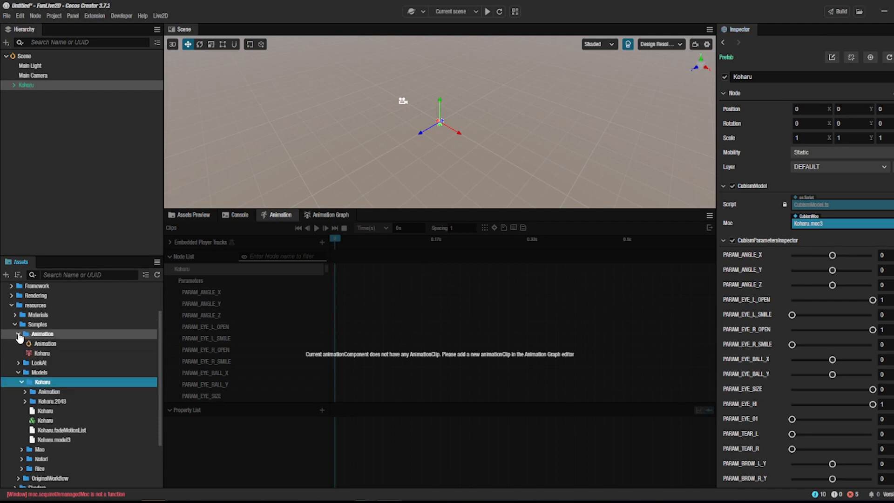
pyautogui.doubleClick(40, 345)
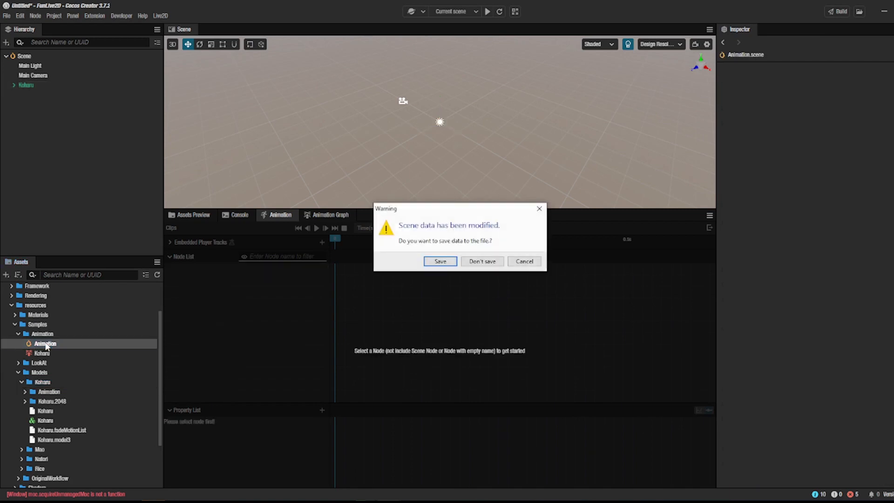
pyautogui.click(442, 260)
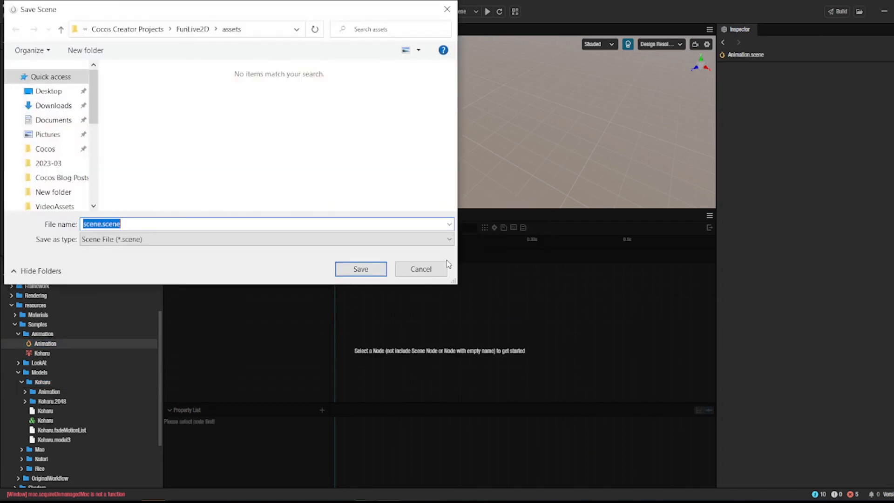
pyautogui.click(343, 272)
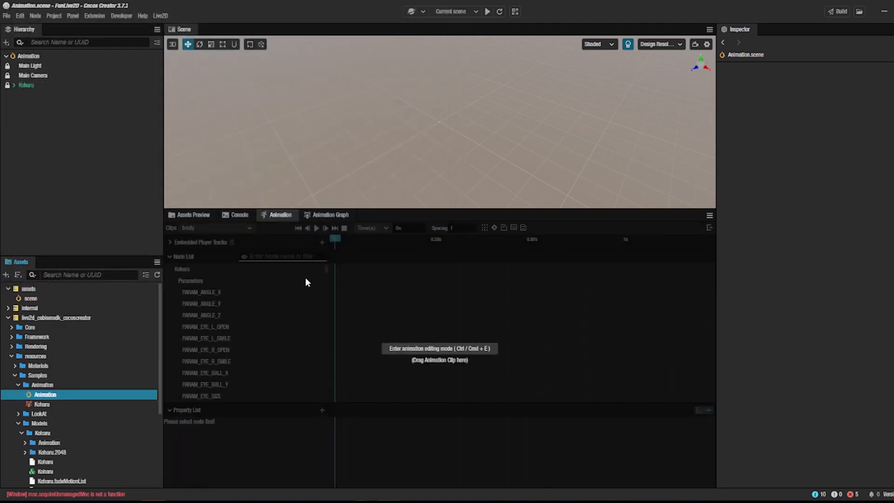
# Step: View the Animation scene along the Z axis and preview it in the browser
pyautogui.click(694, 69)
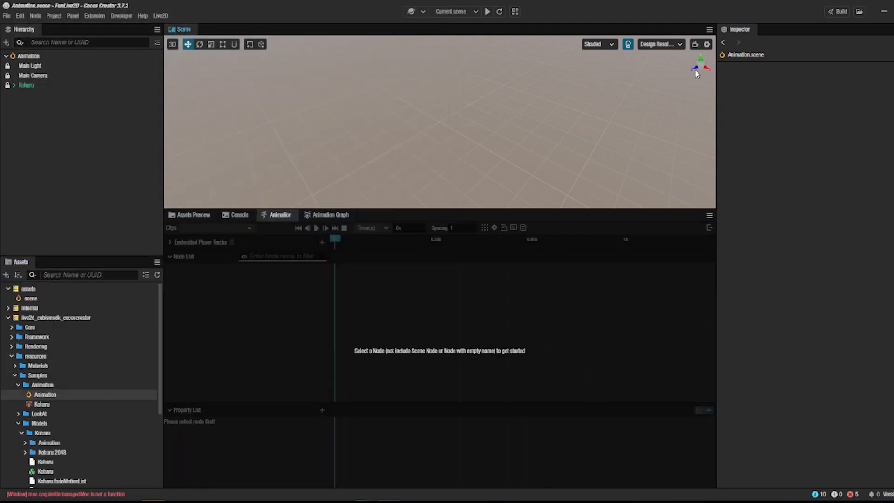
pyautogui.click(697, 70)
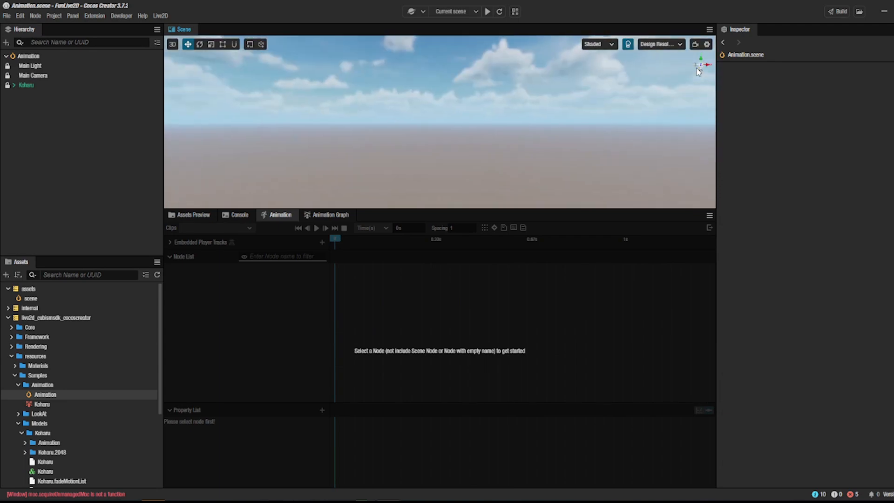
pyautogui.click(487, 11)
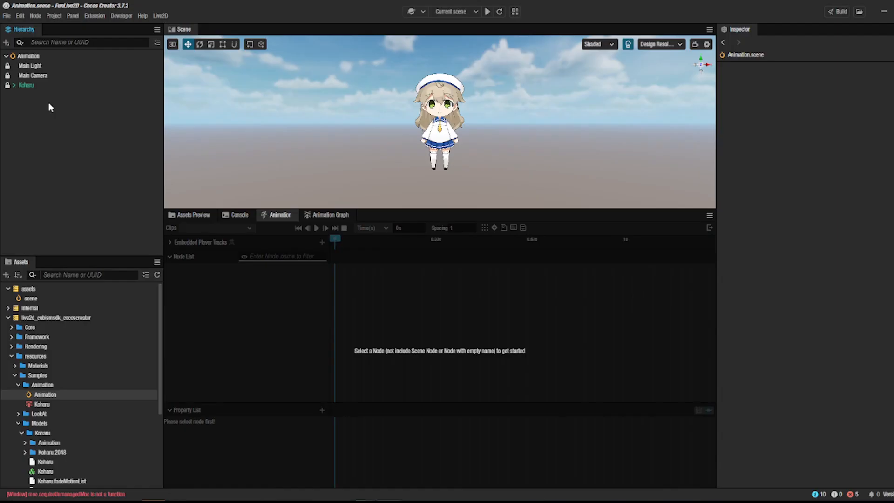
# Step: Create a 3D sphere in the Animation scene and move it along the X axis to about 1.015, beside Koharu
pyautogui.rightClick(48, 103)
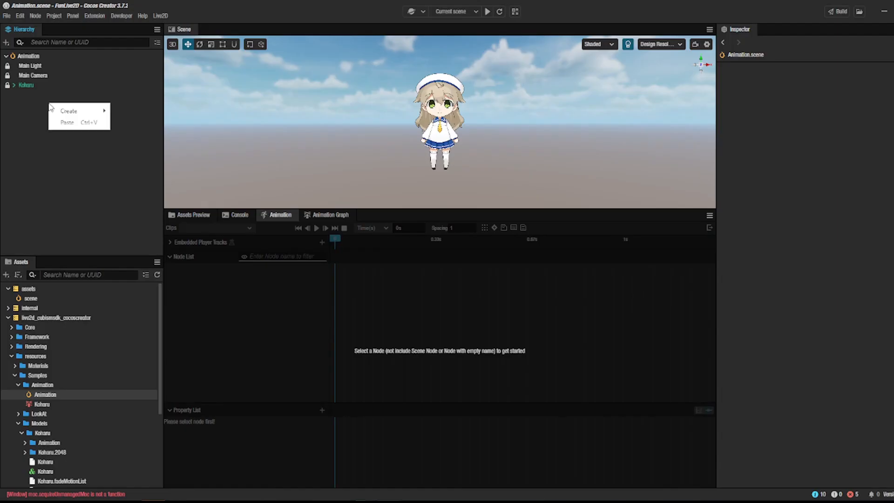
pyautogui.moveTo(70, 111)
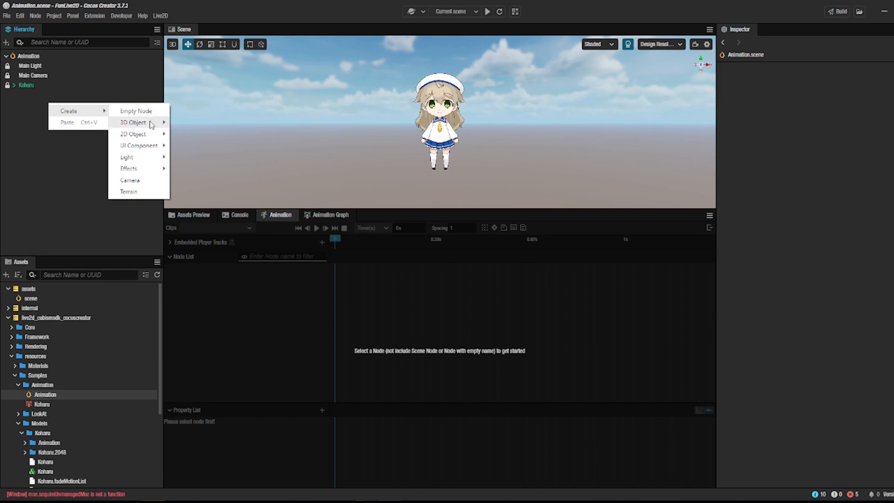
pyautogui.moveTo(152, 122)
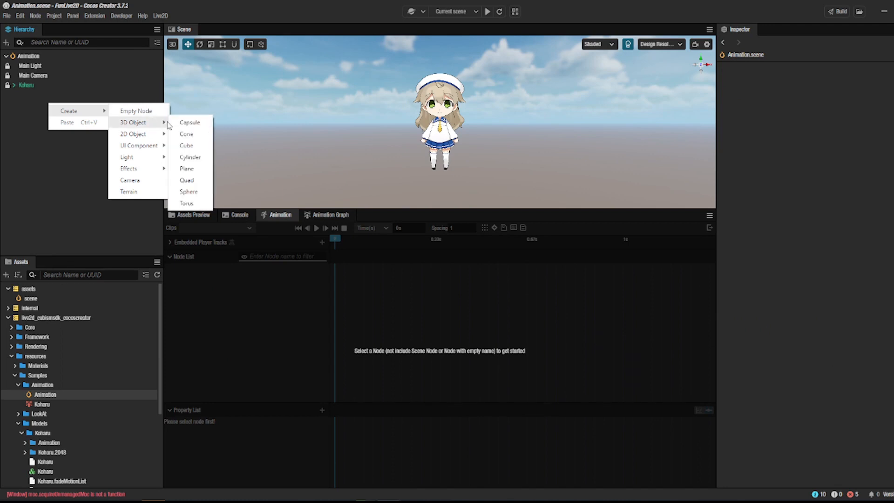
pyautogui.click(189, 192)
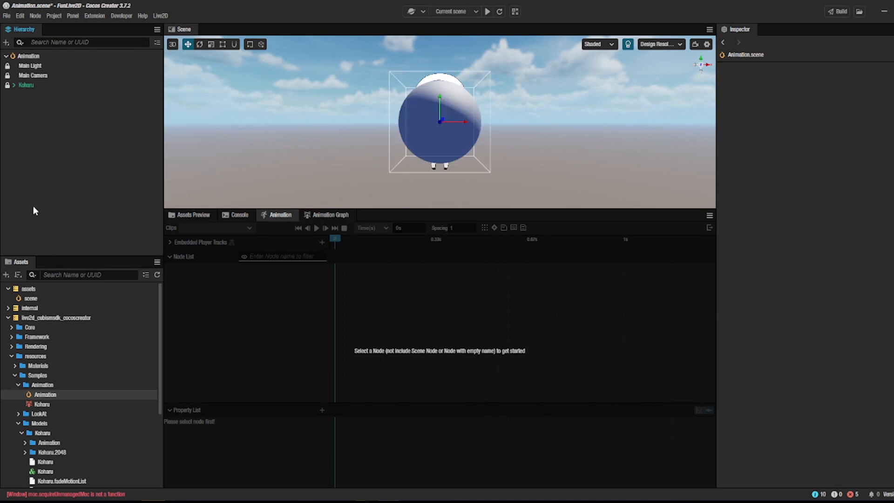
pyautogui.moveTo(467, 125); pyautogui.dragTo(549, 120)
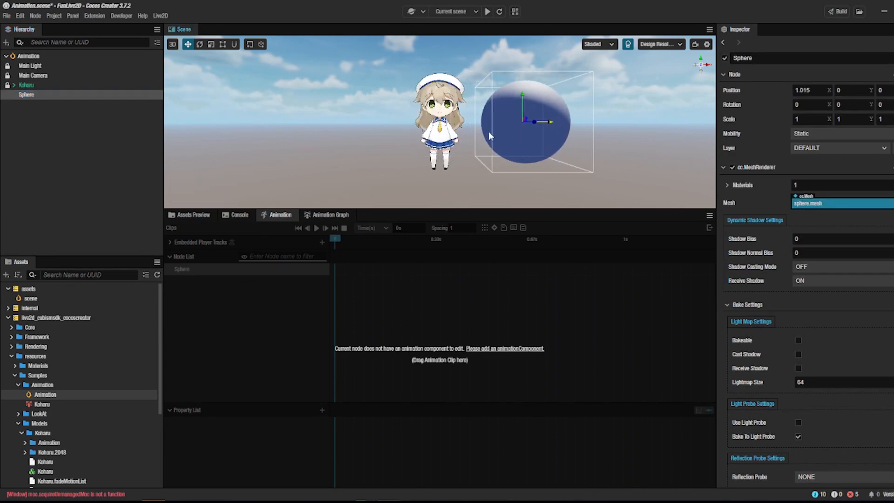
pyautogui.click(96, 150)
# Step: Enter animation editing mode for the Koharu node, look through its parameter tracks and play the body clip
pyautogui.click(29, 85)
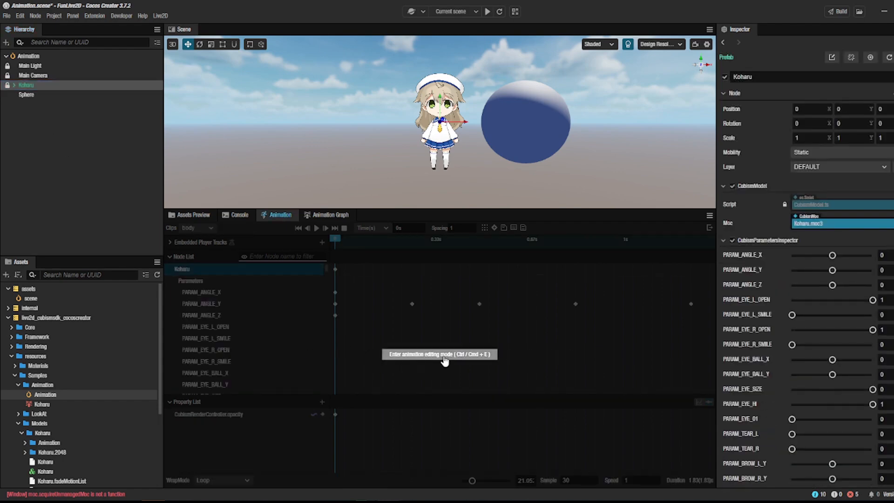
pyautogui.click(443, 359)
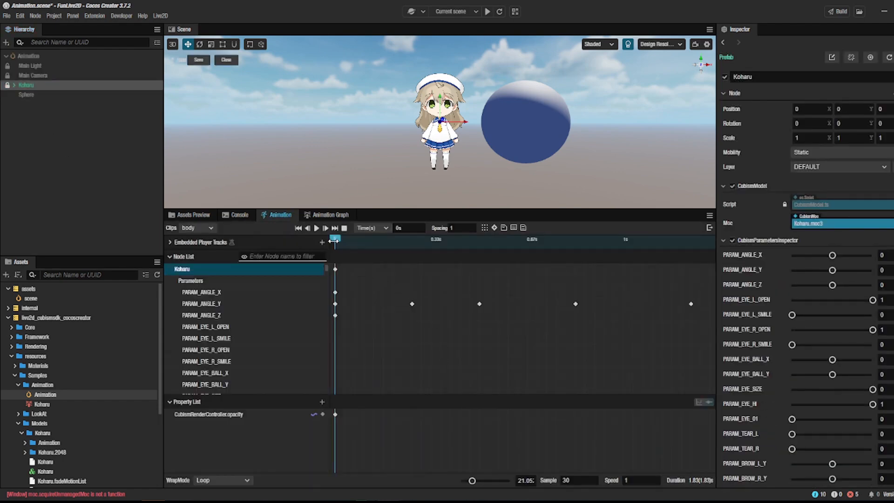
pyautogui.scroll(-10, 251, 314)
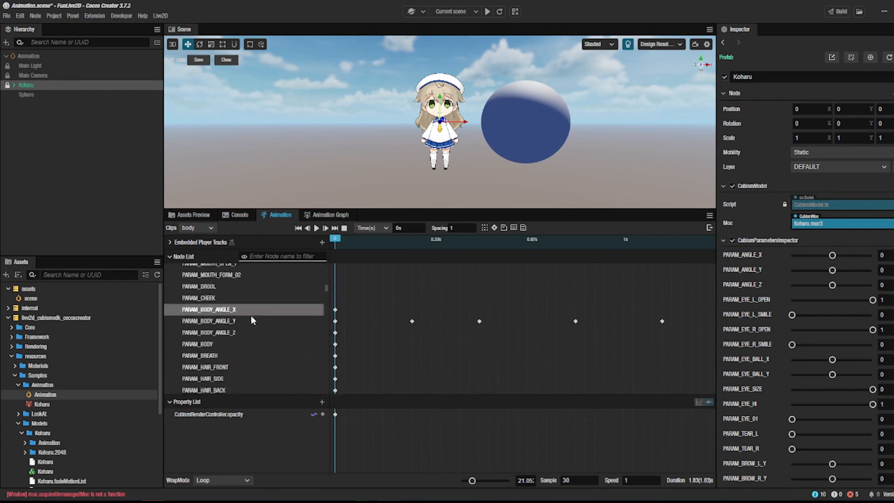
pyautogui.scroll(-1, 250, 320)
pyautogui.scroll(5, 251, 314)
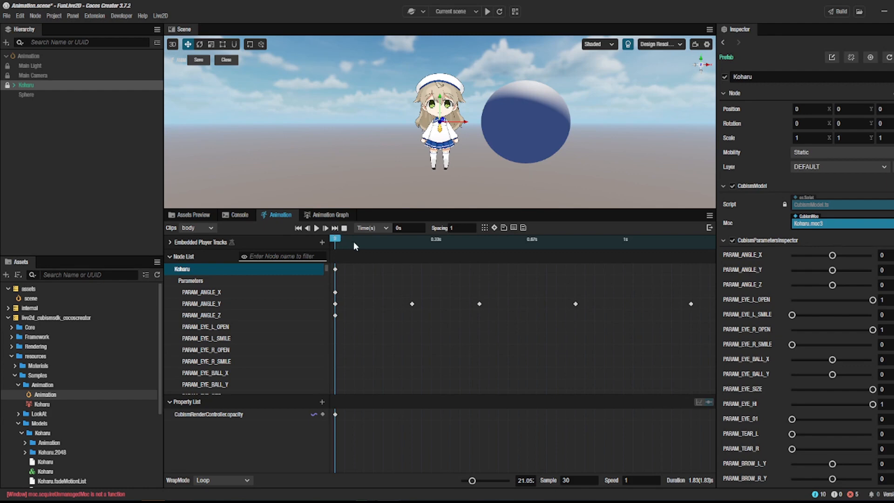
pyautogui.moveTo(338, 240); pyautogui.dragTo(335, 261)
pyautogui.click(317, 228)
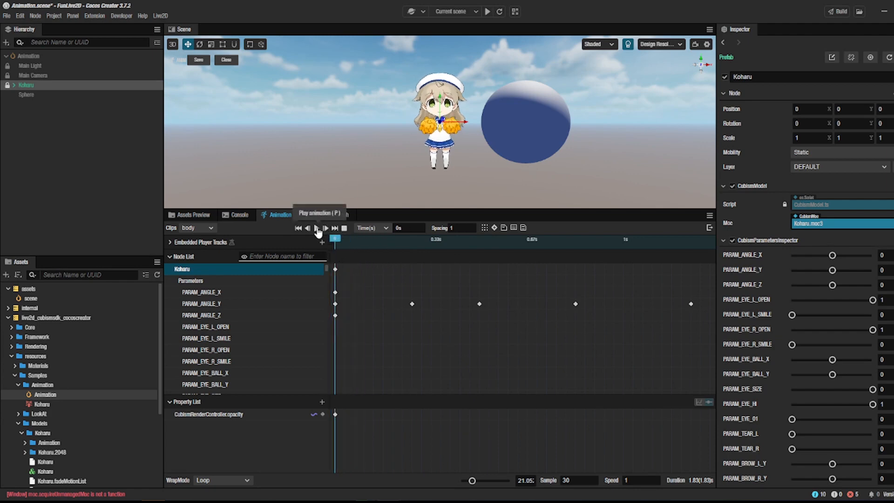
# Step: Insert a frame event at 1.8 s on the body clip's timeline, near the end of the animation
pyautogui.click(363, 240)
pyautogui.moveTo(363, 240); pyautogui.dragTo(470, 240)
pyautogui.scroll(-5, 434, 372)
pyautogui.scroll(-1, 433, 372)
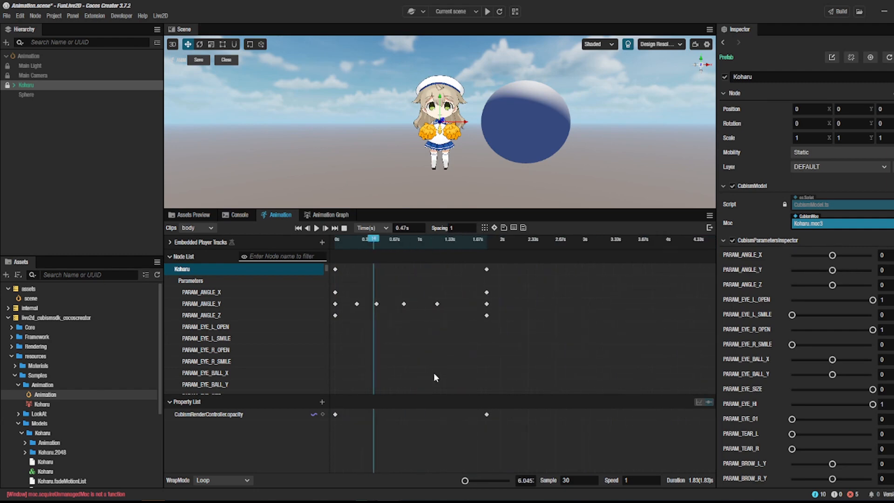
pyautogui.moveTo(466, 482)
pyautogui.mouseDown()
pyautogui.moveTo(474, 482)
pyautogui.moveTo(465, 482)
pyautogui.mouseUp()
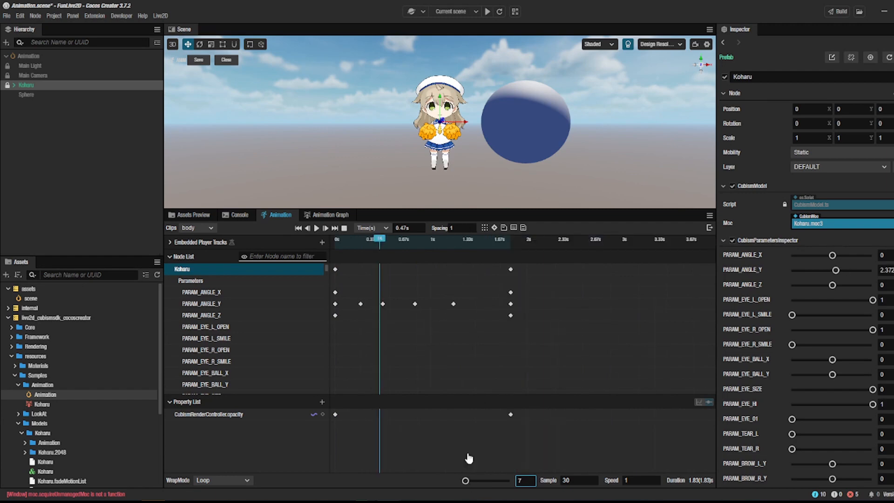
pyautogui.click(485, 239)
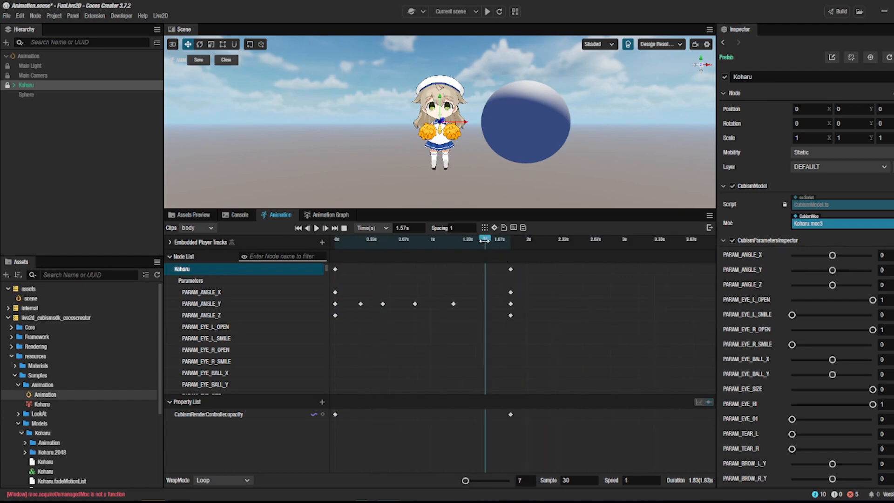
pyautogui.moveTo(484, 239); pyautogui.dragTo(505, 246)
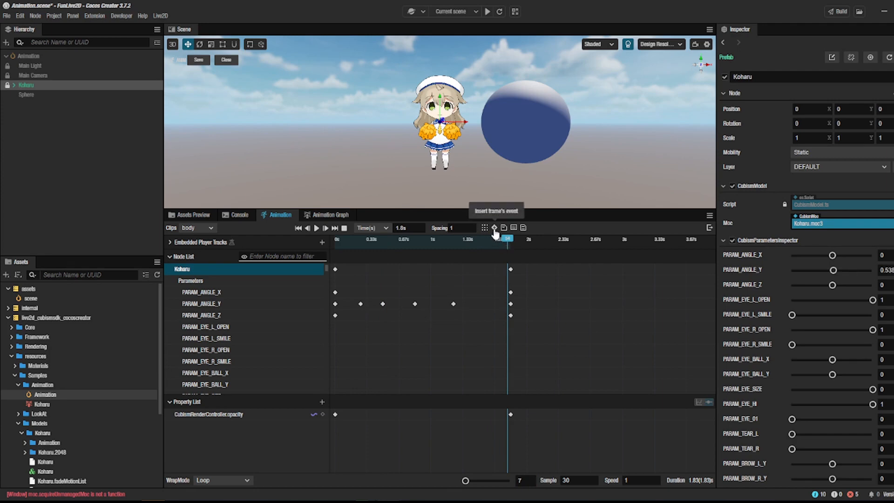
pyautogui.click(494, 227)
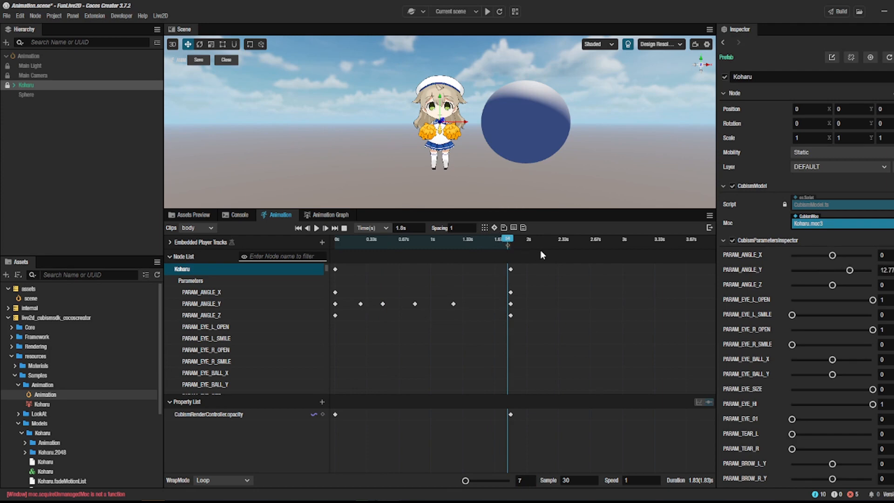
# Step: Edit the new frame event and add a function named AnimationEventTest to it
pyautogui.click(508, 246)
pyautogui.rightClick(509, 252)
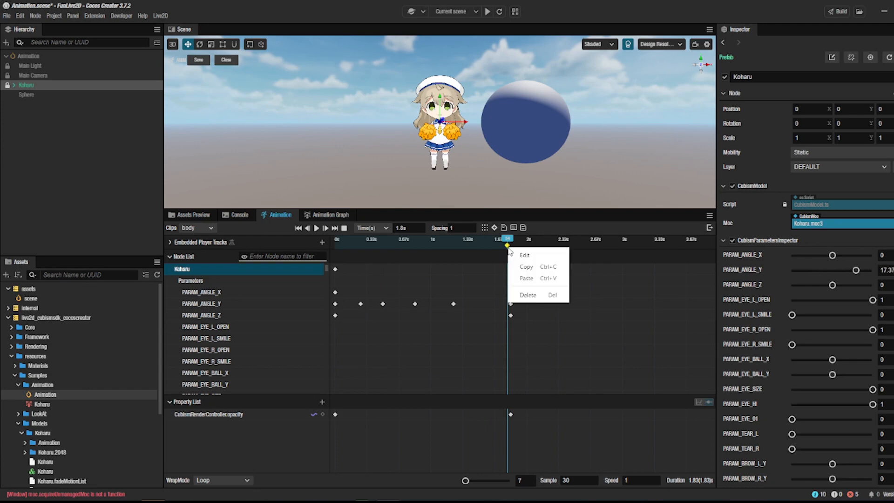
pyautogui.click(515, 255)
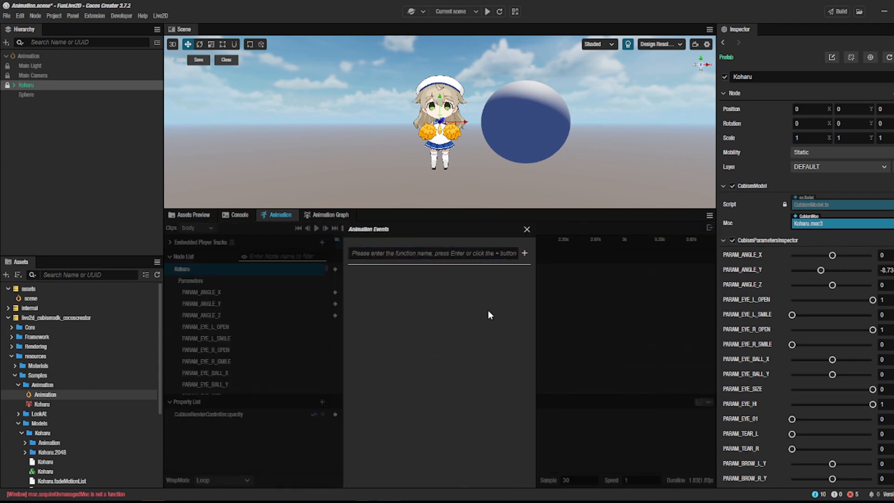
pyautogui.click(390, 255)
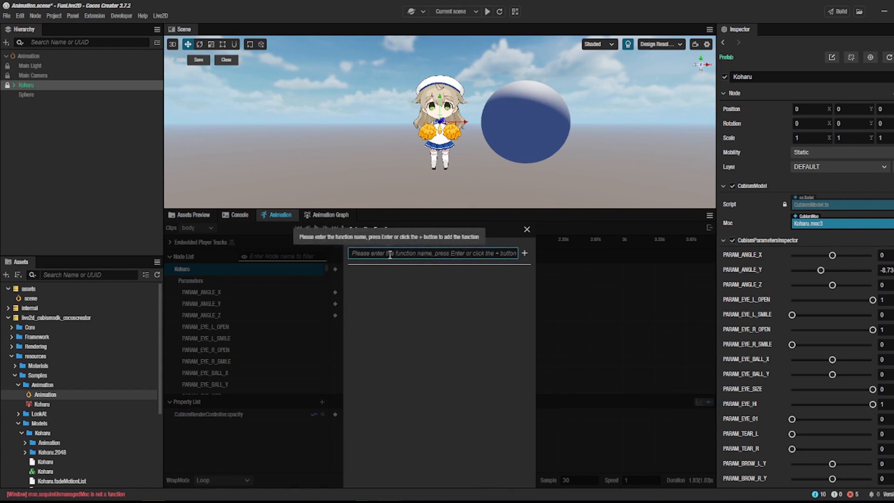
pyautogui.write('AnimationEventTest')
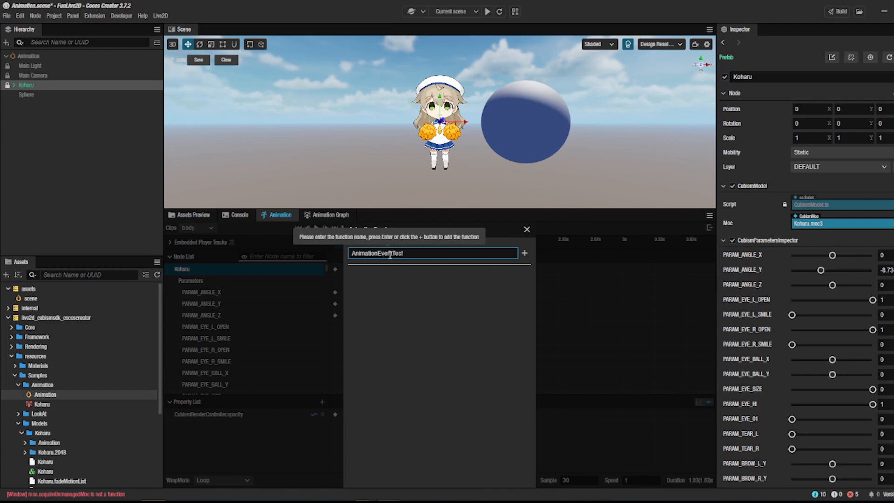
pyautogui.click(524, 253)
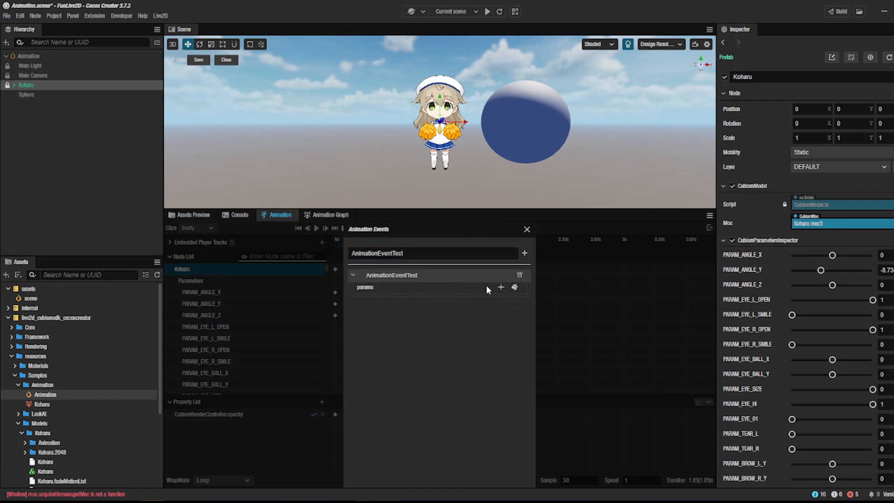
# Step: Add a boolean parameter set to true to the AnimationEventTest function and close the event editor
pyautogui.click(501, 287)
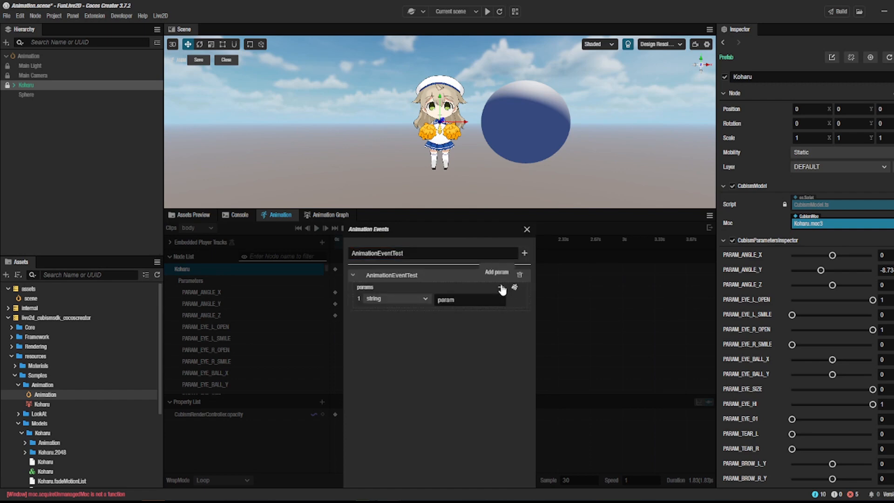
pyautogui.click(426, 303)
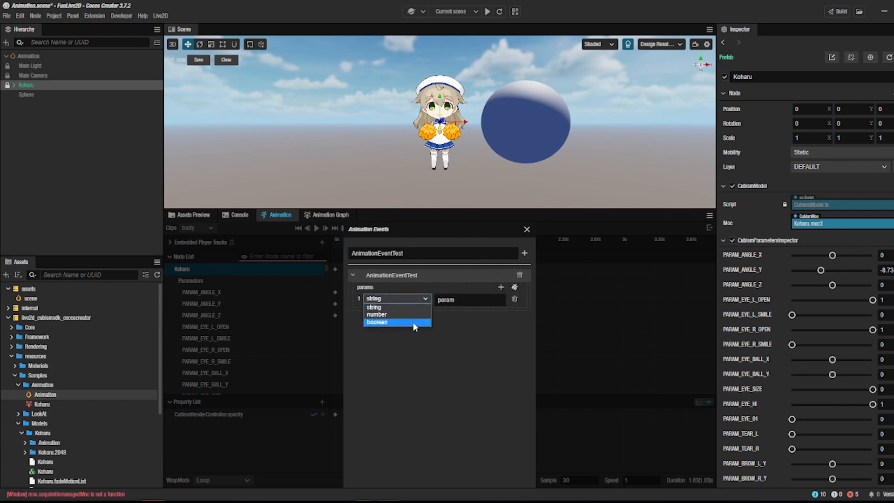
pyautogui.click(413, 322)
pyautogui.click(407, 300)
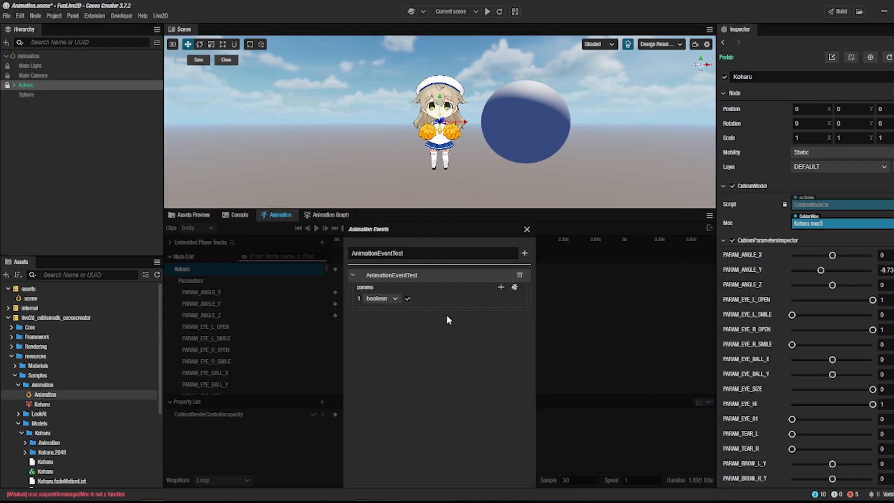
pyautogui.click(527, 229)
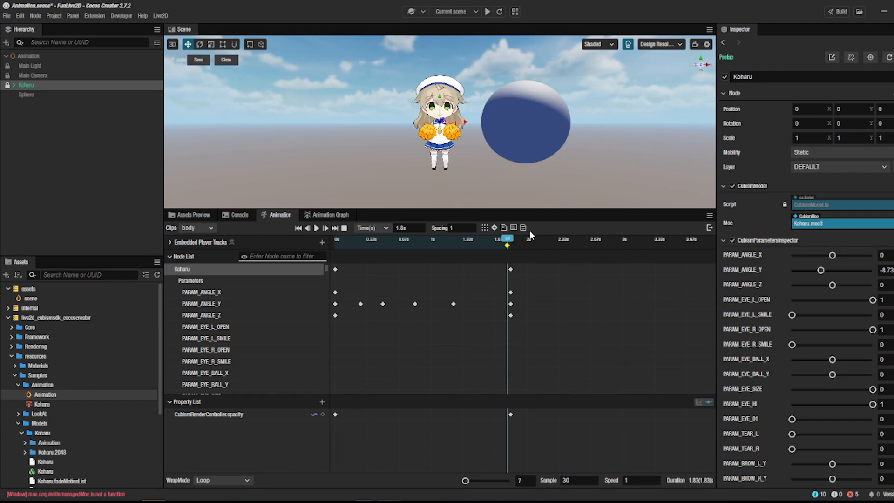
# Step: Save the body animation clip, exit animation editing mode and reselect the Koharu node
pyautogui.click(504, 228)
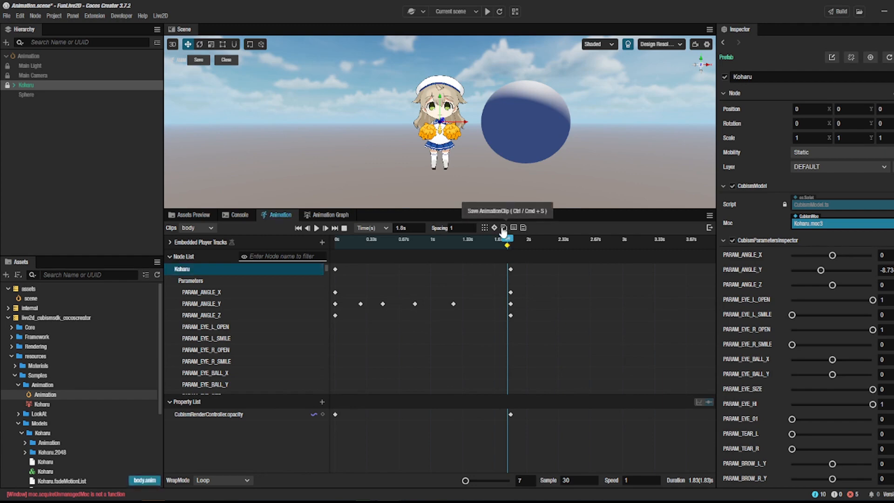
pyautogui.click(709, 228)
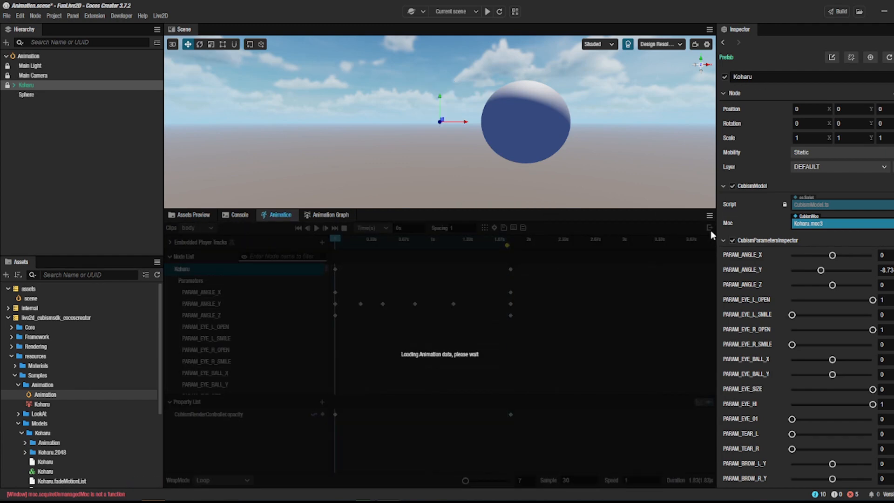
pyautogui.click(30, 66)
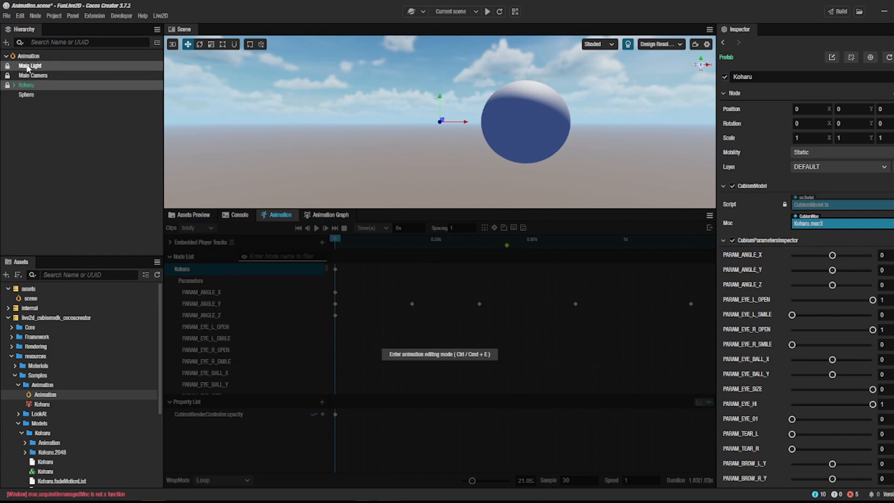
pyautogui.click(31, 86)
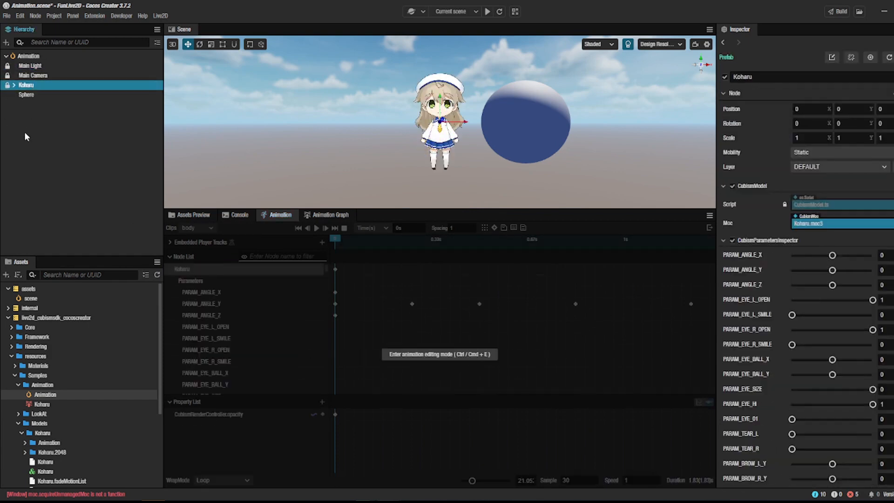
# Step: Create a new TypeScript component named Hello in the project's assets folder
pyautogui.click(9, 318)
pyautogui.click(23, 290)
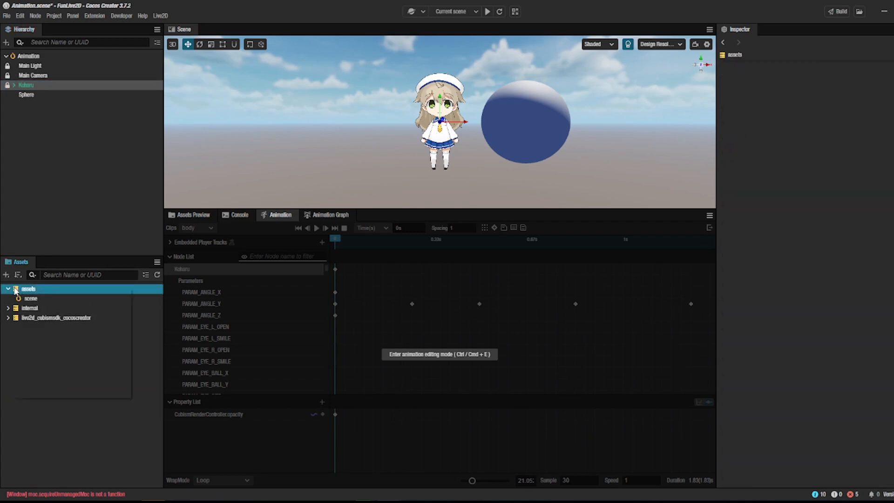
pyautogui.rightClick(15, 291)
pyautogui.moveTo(70, 294)
pyautogui.moveTo(172, 253)
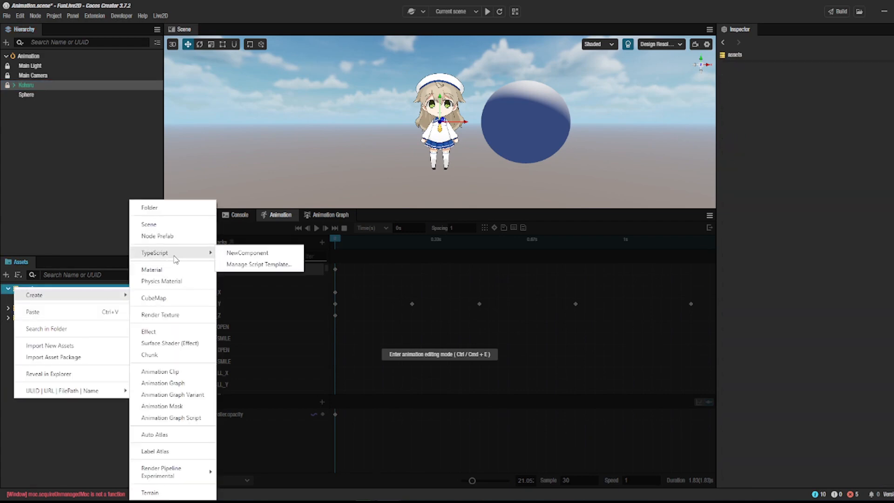
pyautogui.click(232, 254)
pyautogui.write('Hello')
pyautogui.press('Return')
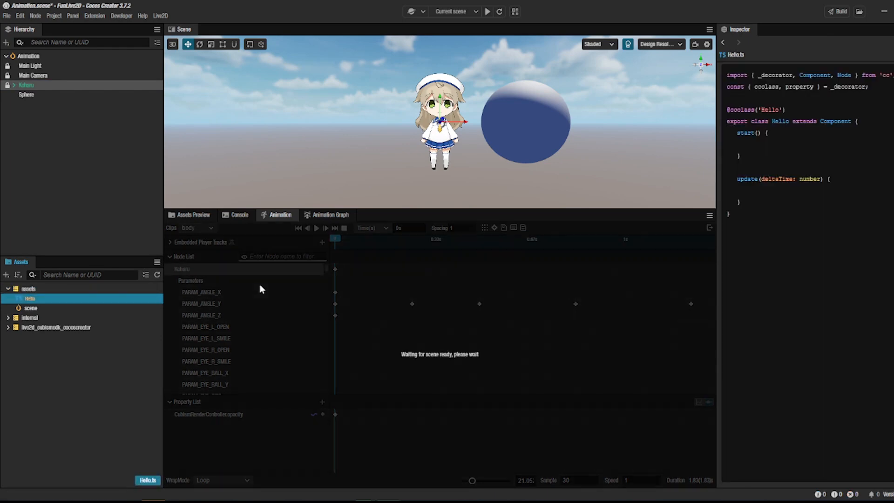
# Step: Open the Hello script in Visual Studio Code and delete its default start and update methods
pyautogui.doubleClick(29, 298)
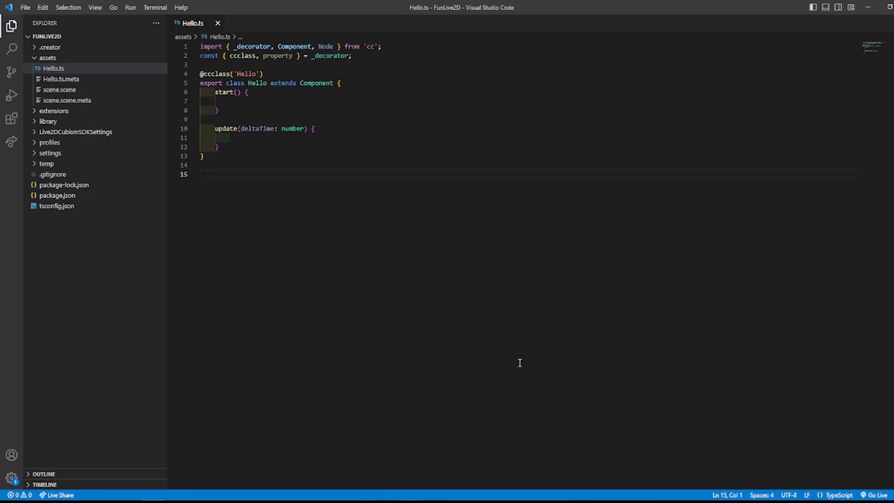
pyautogui.moveTo(218, 146); pyautogui.dragTo(206, 94)
pyautogui.press('BackSpace')
pyautogui.press('Return')
pyautogui.write('@pro')
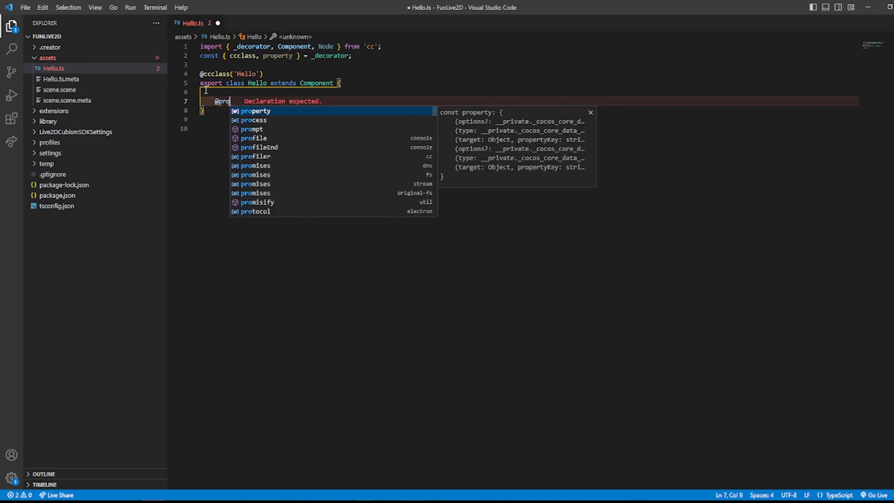
pyautogui.write('perty({N')
pyautogui.press('Return')
pyautogui.write('type:')
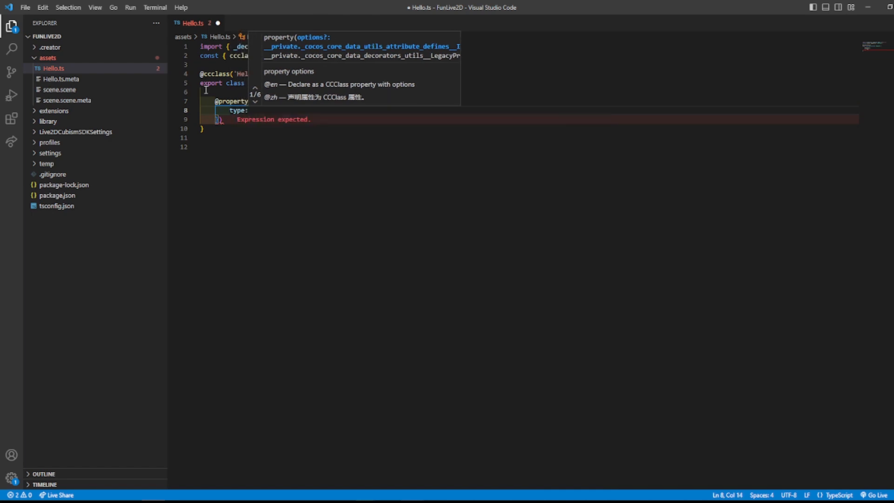
pyautogui.write(' Node,')
pyautogui.press('Return')
pyautogui.hotkey('alt', 'Down')
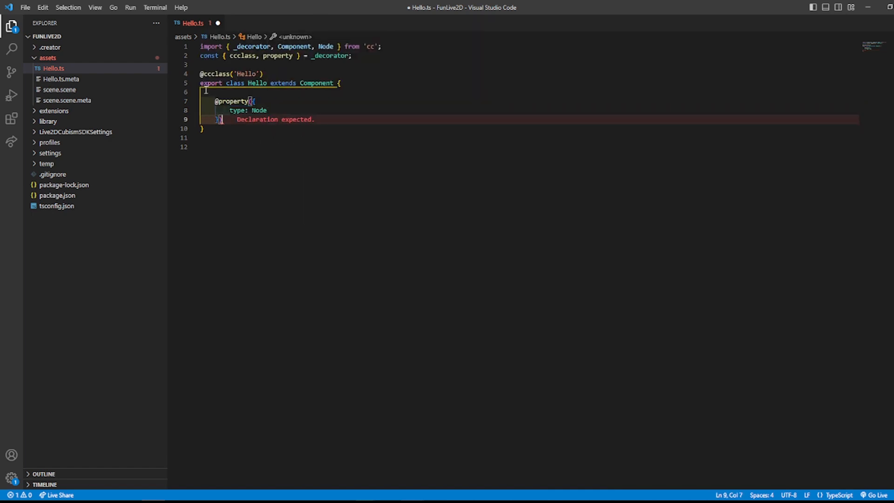
# Step: Declare a public ball field of type Node, without an initial value, beneath the property decorator
pyautogui.write('public')
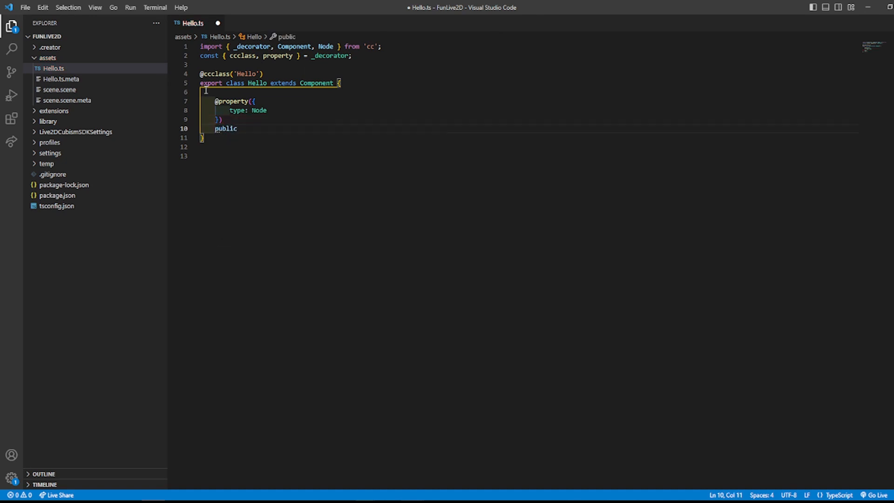
pyautogui.write(' ball: Node ')
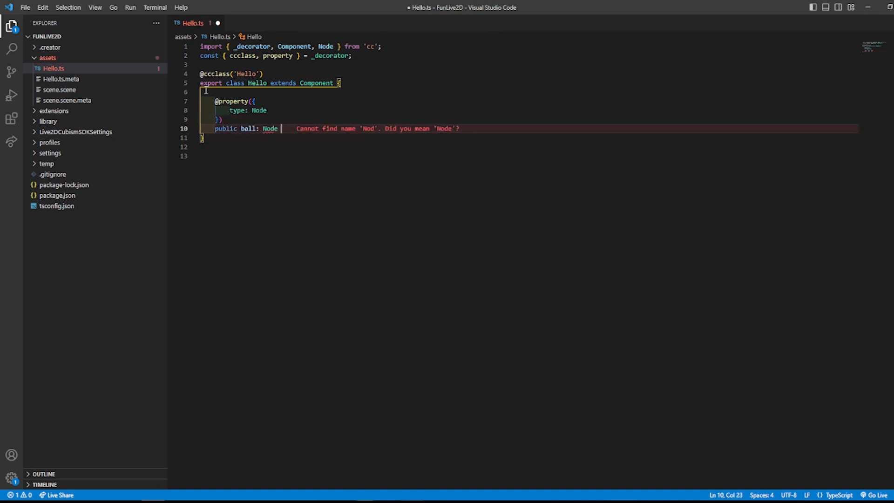
pyautogui.write('= null;')
pyautogui.press('Return')
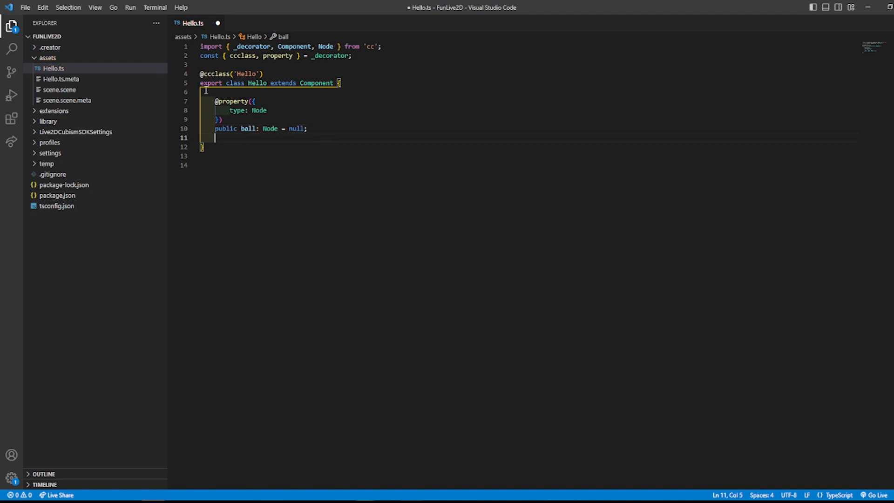
pyautogui.press('BackSpace')
pyautogui.press('BackSpace')
pyautogui.press('BackSpace')
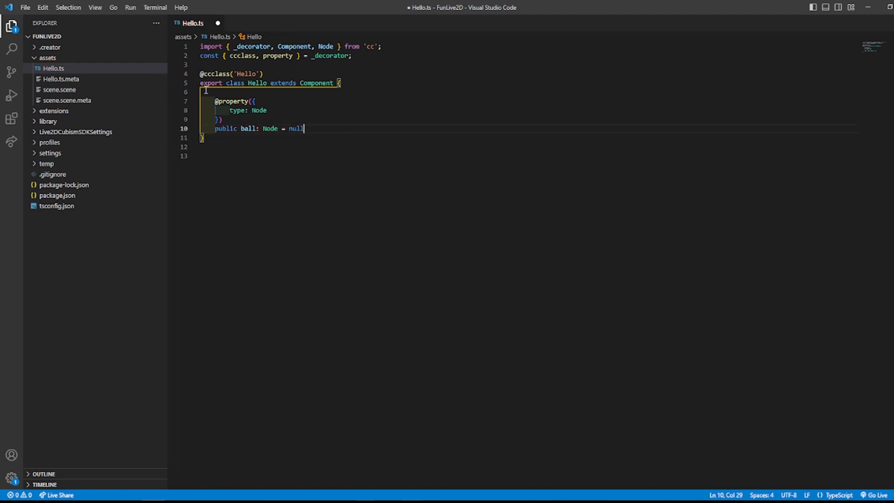
pyautogui.write(';')
pyautogui.press('Return')
pyautogui.press('Return')
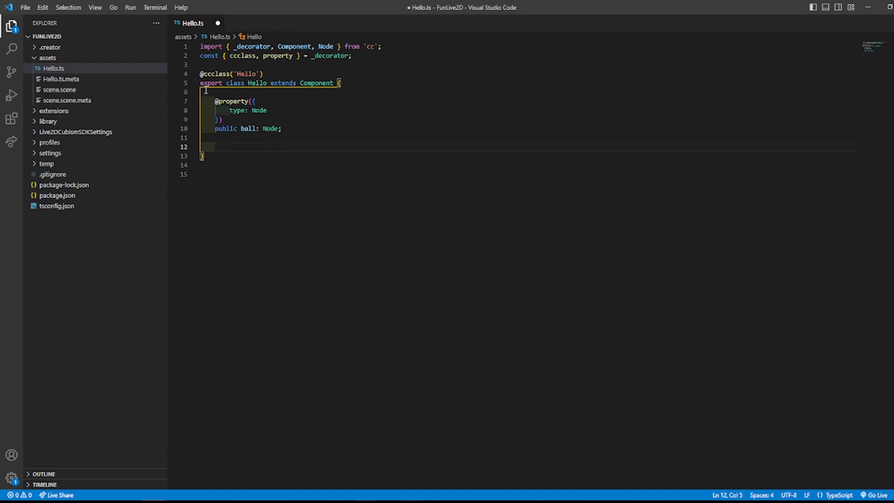
# Step: Add a private _times field initialised to 1 below the ball declaration
pyautogui.write('private')
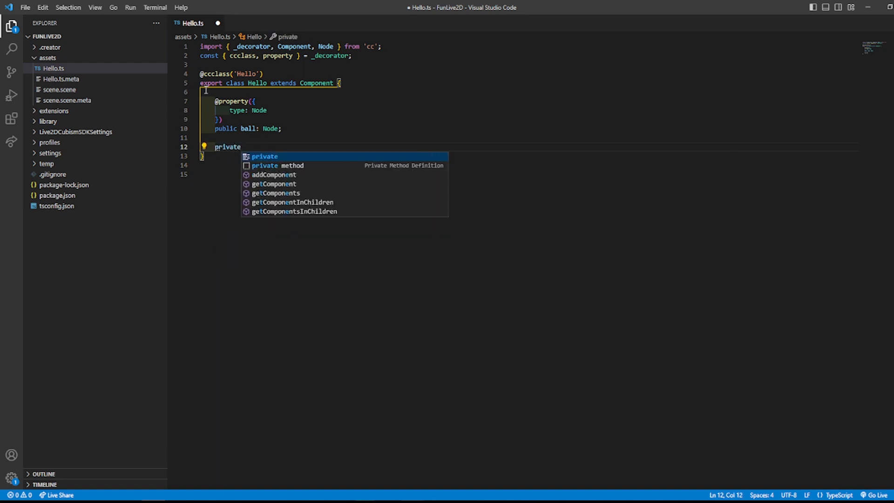
pyautogui.write(' _times')
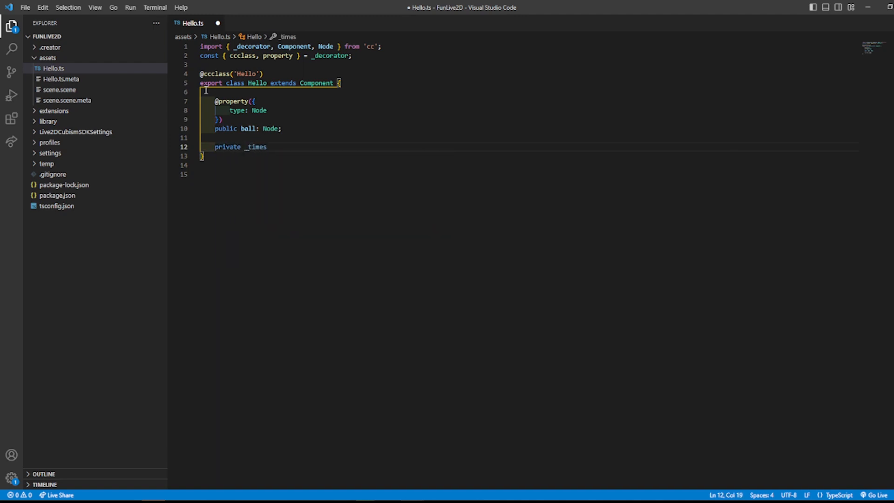
pyautogui.write(' = 1;')
pyautogui.press('Return')
pyautogui.press('Return')
# Step: Create an AnimationEventTest method that takes a boolean parameter named param
pyautogui.write('Animation EventTest (param: boolean) ')
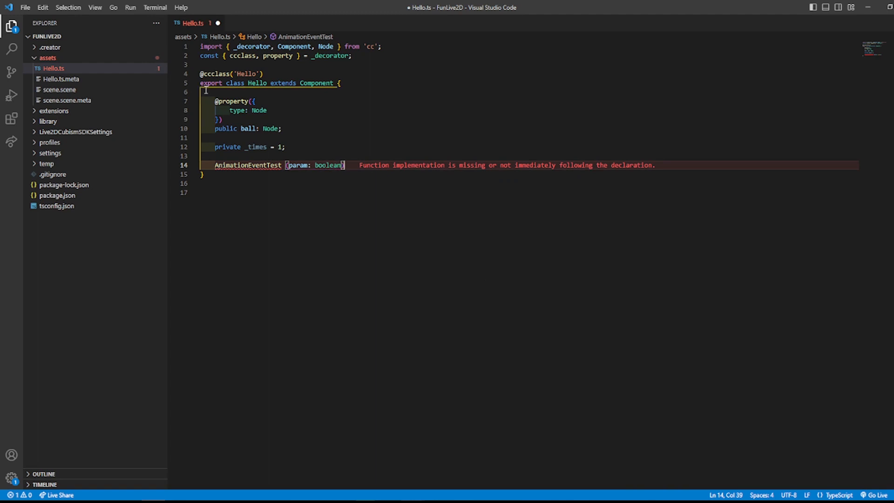
pyautogui.write('{')
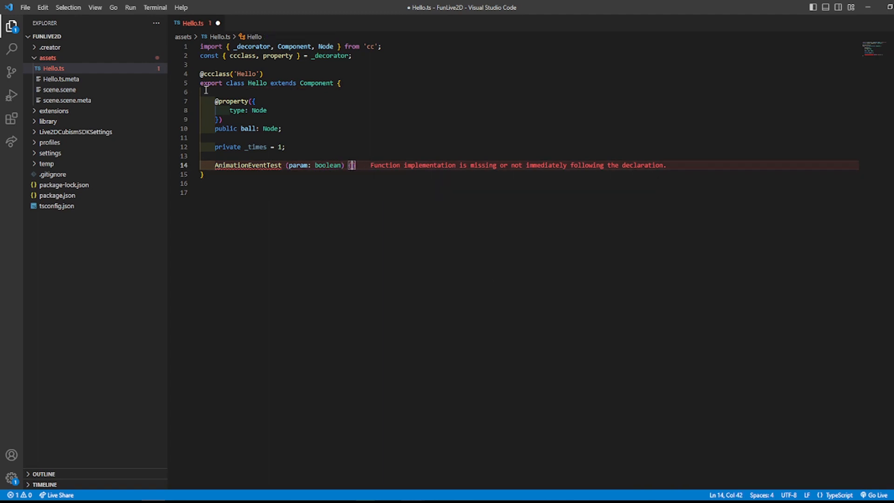
pyautogui.press('Return')
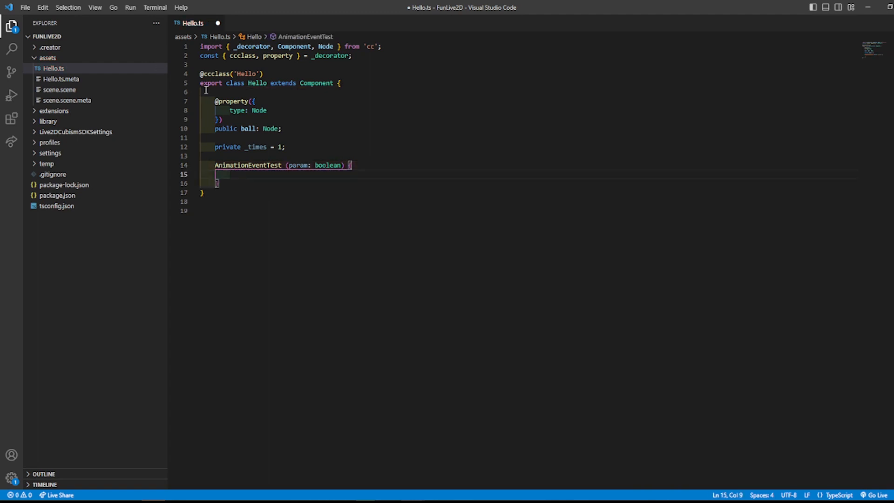
# Step: Add an if block with the condition param == true inside the AnimationEventTest method
pyautogui.press('Return')
pyautogui.write('if')
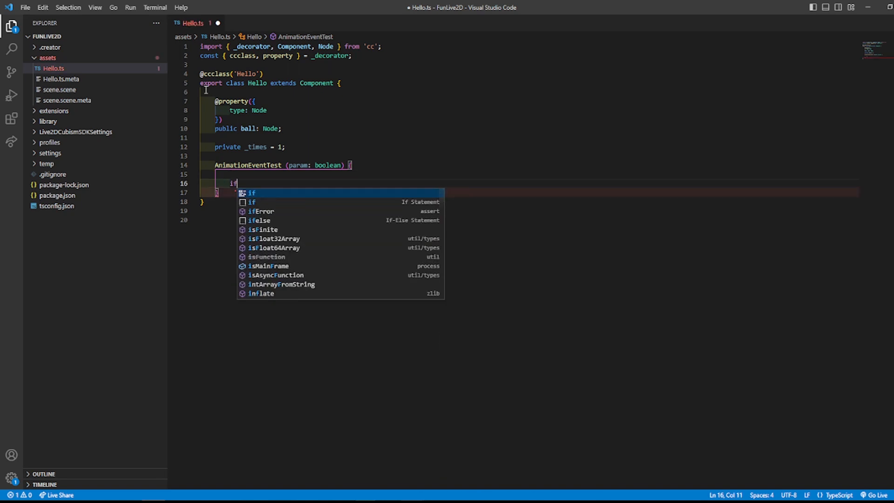
pyautogui.write(' (param == ture')
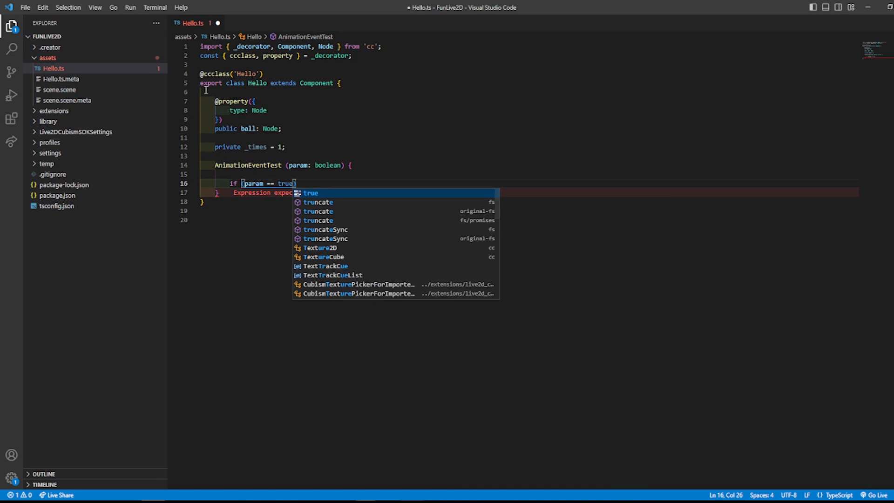
pyautogui.press('Return')
pyautogui.write(')')
pyautogui.press('Return')
pyautogui.write('{')
pyautogui.press('Return')
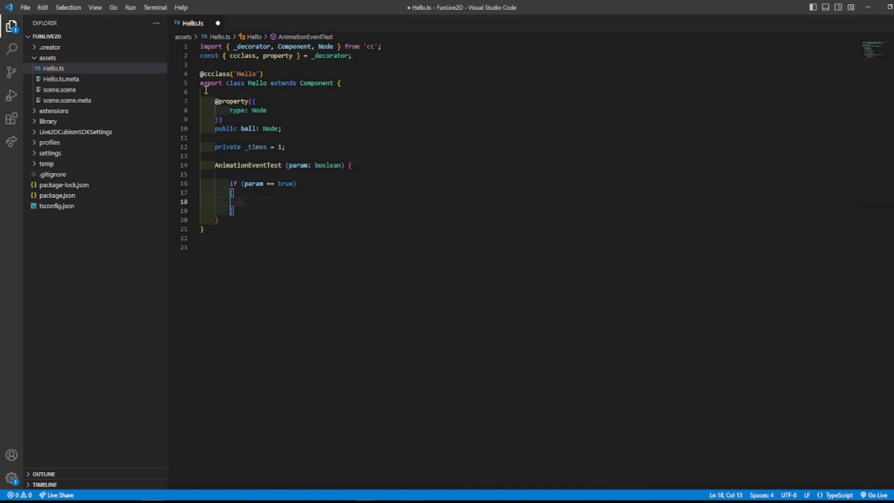
# Step: Start a switch statement on this._times inside the param check
pyautogui.write('switch (')
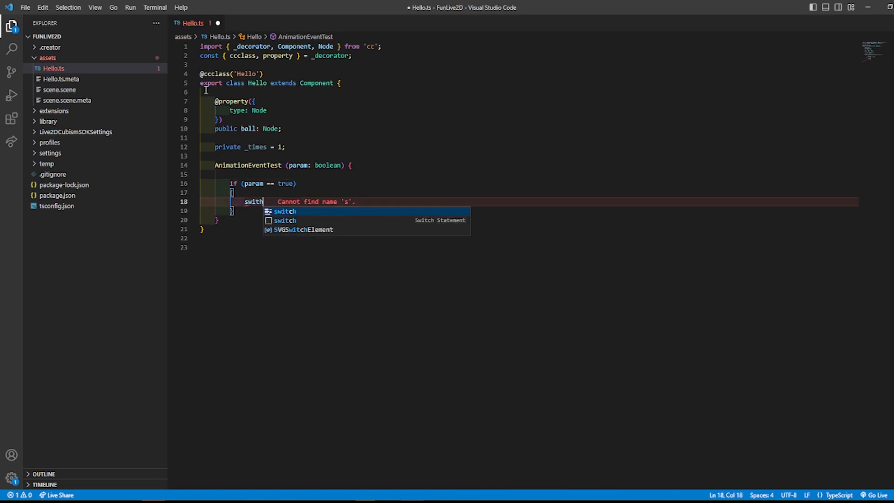
pyautogui.write('this._times')
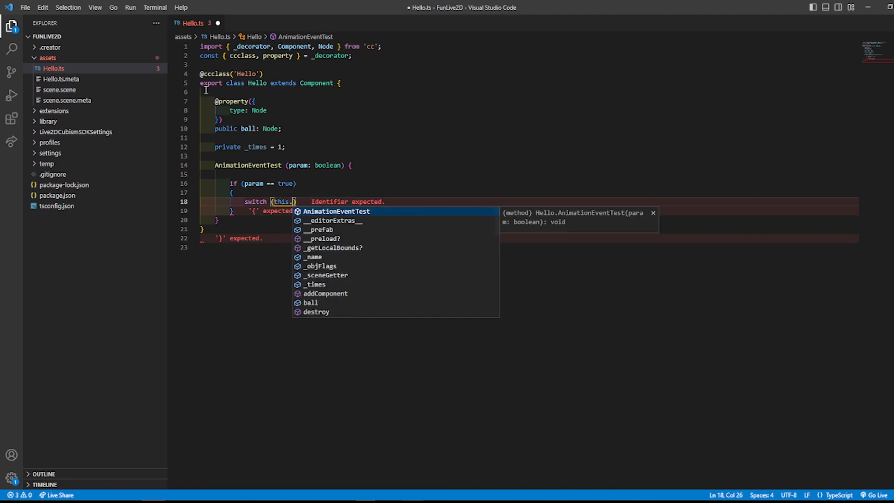
pyautogui.press('End')
pyautogui.write('{')
pyautogui.press('Return')
# Step: Add case 1 to the switch, setting this.ball.active to true and ending with a break
pyautogui.write('case 1:')
pyautogui.press('Return')
pyautogui.write('this.b')
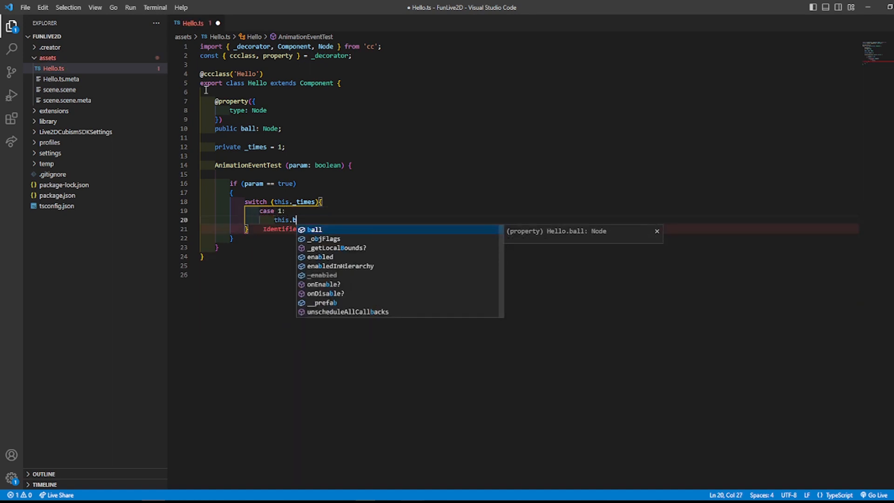
pyautogui.write('all.a')
pyautogui.press('Return')
pyautogui.write('=')
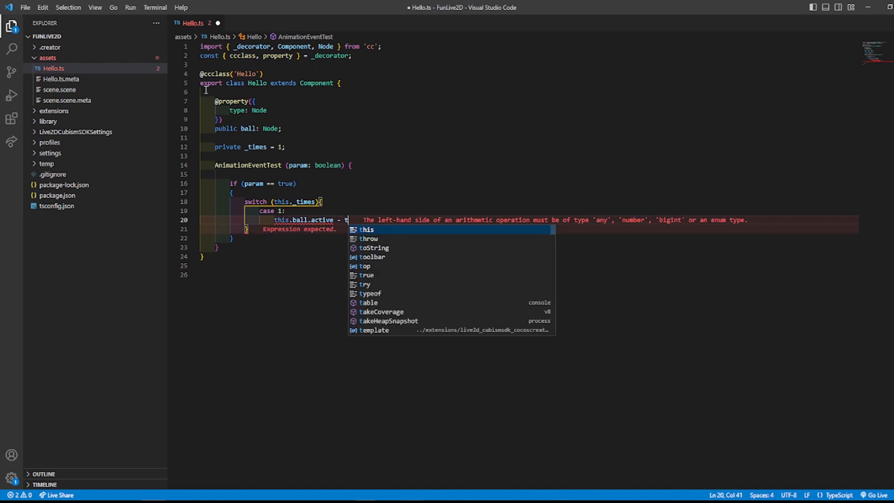
pyautogui.write(' true;')
pyautogui.press('Return')
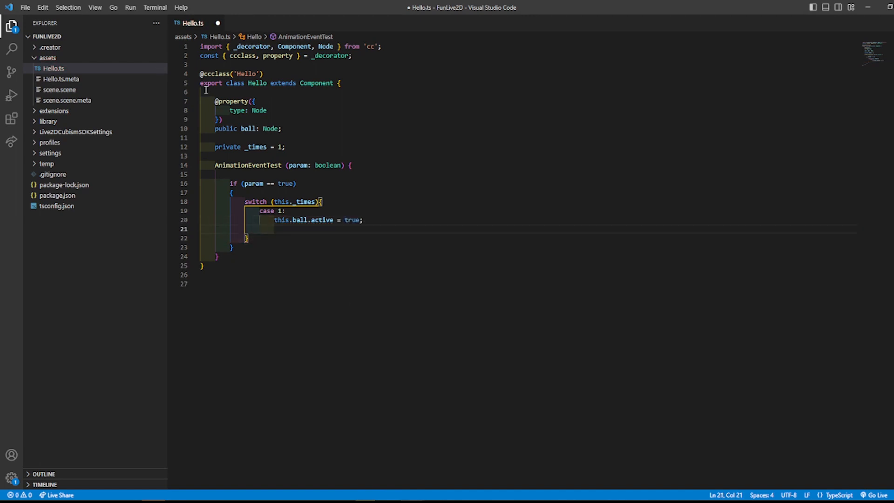
pyautogui.write('break;')
pyautogui.press('Return')
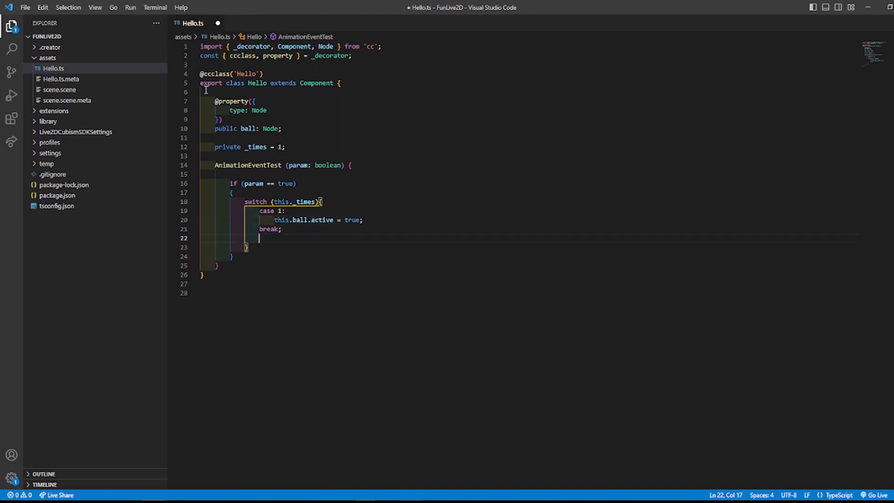
# Step: Add case 2 to the switch, setting this.ball.active to false
pyautogui.write('case 2:')
pyautogui.press('Return')
pyautogui.write('this.ball.ac')
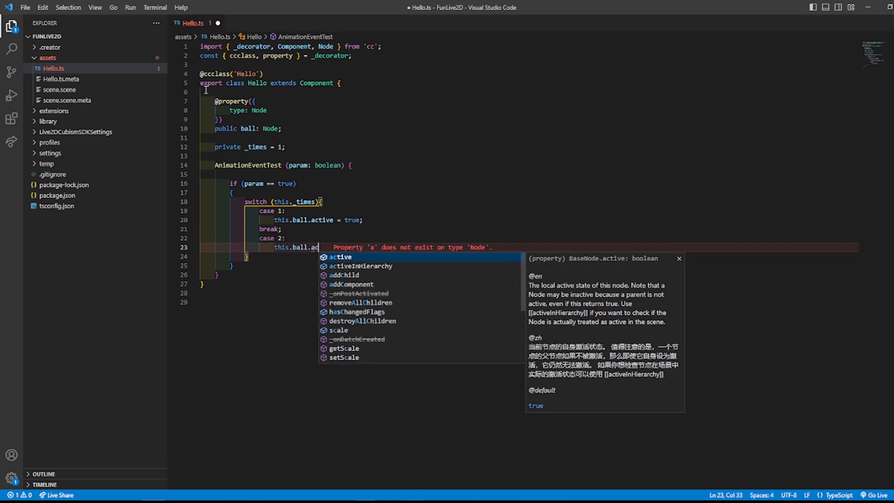
pyautogui.press('Return')
pyautogui.write('= ')
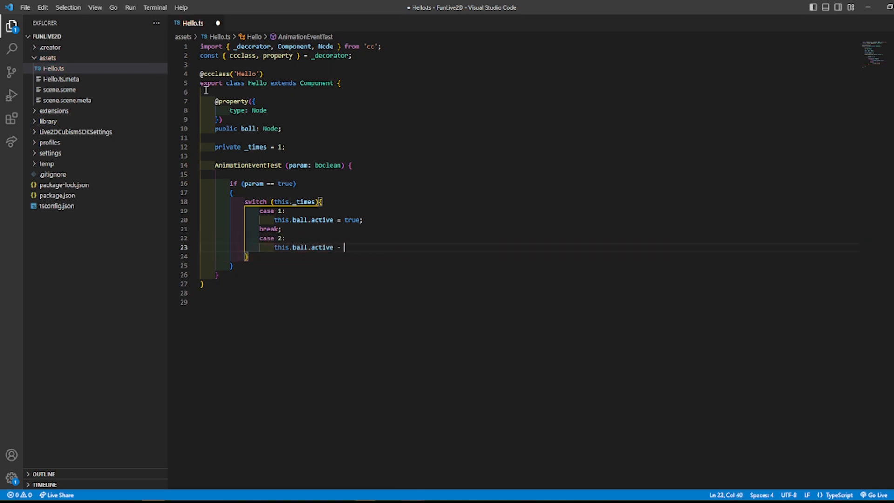
pyautogui.write('false;')
# Step: Add an if block below the switch with the condition this._times == 2
pyautogui.press('Down')
pyautogui.press('Return')
pyautogui.press('Return')
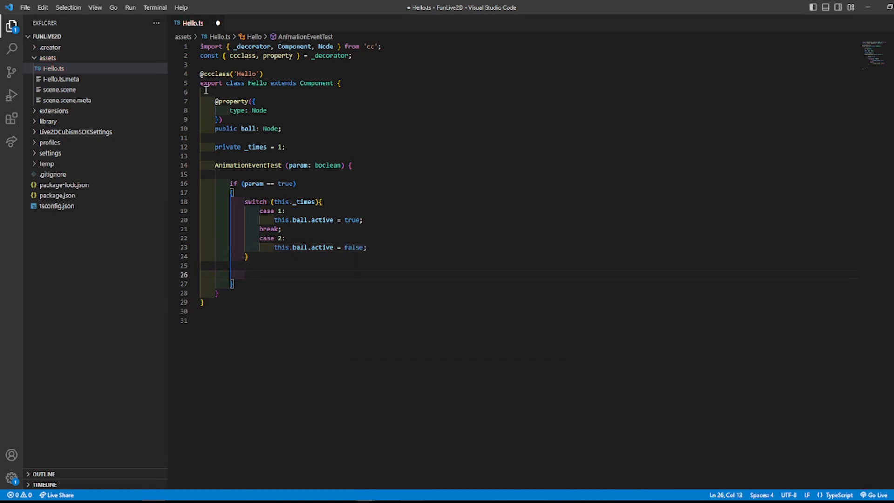
pyautogui.write('if')
pyautogui.write('(this._t')
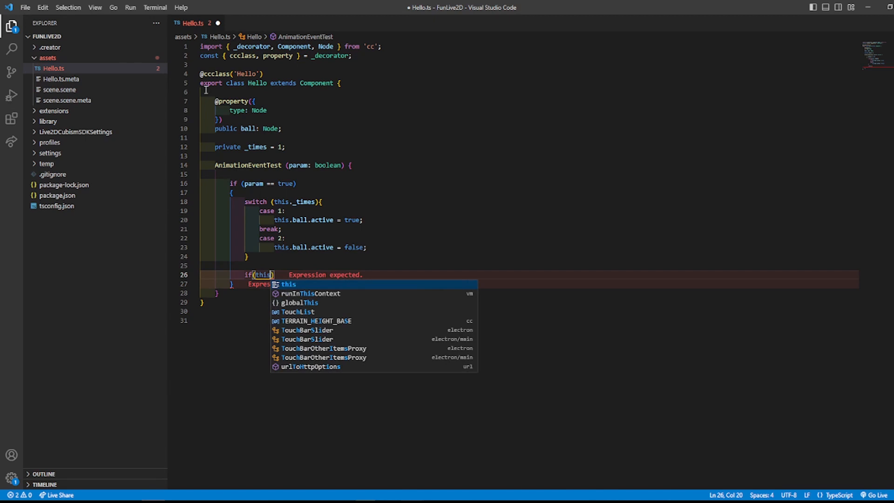
pyautogui.press('Return')
pyautogui.write('== 2')
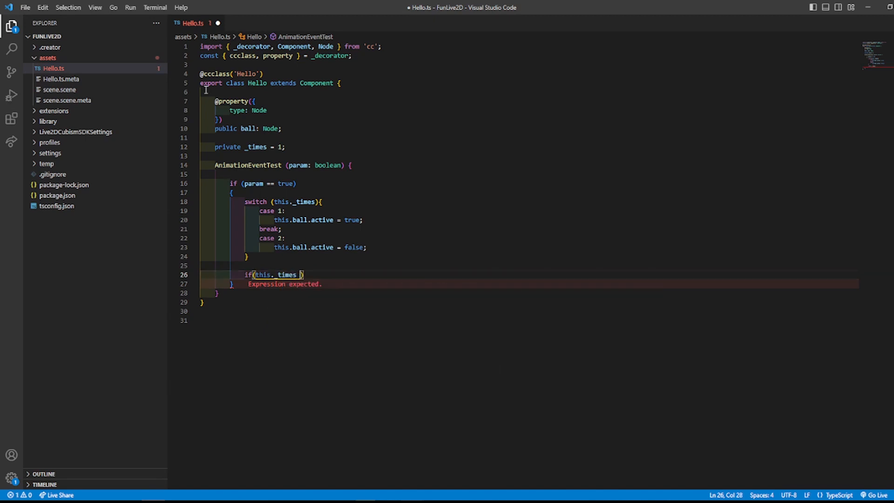
pyautogui.write('){')
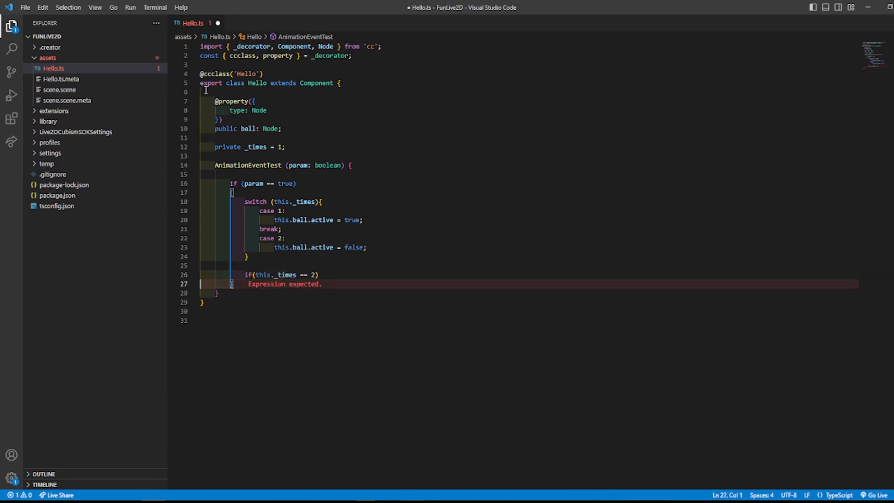
pyautogui.press('Return')
# Step: Reset this._times to 0 inside the this._times == 2 check
pyautogui.write('this.ti')
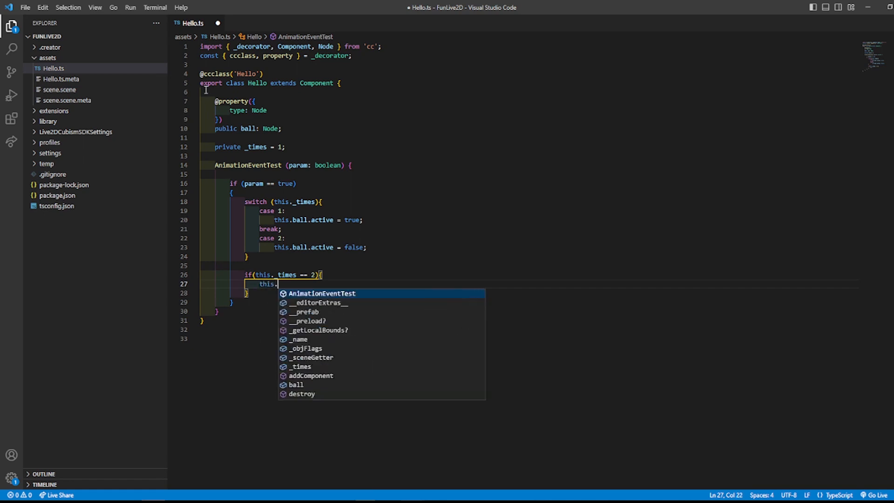
pyautogui.press('BackSpace')
pyautogui.press('BackSpace')
pyautogui.write('_time')
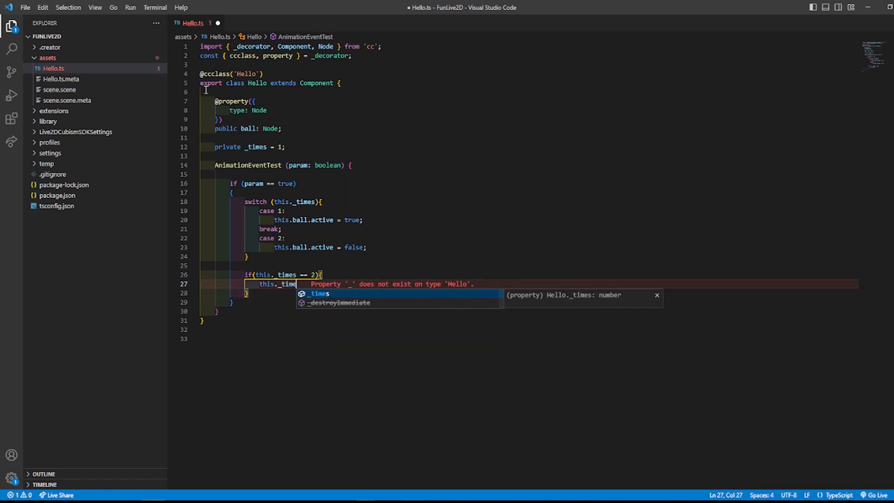
pyautogui.write('s = 0;')
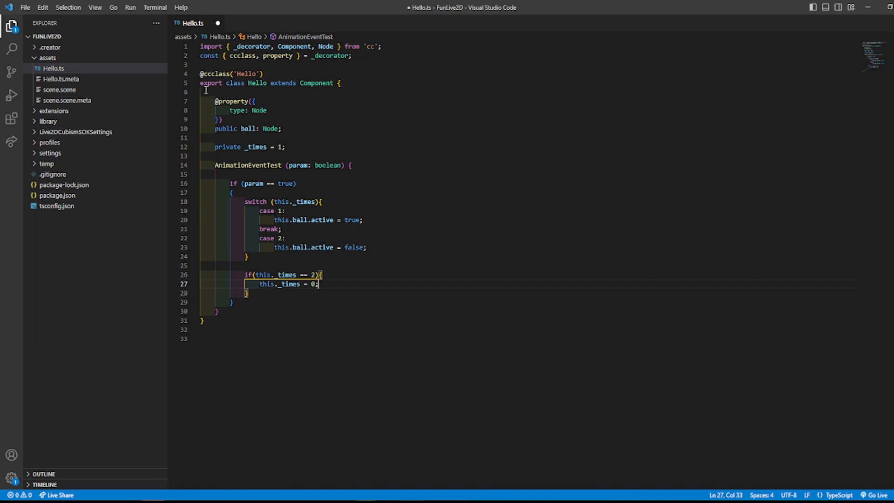
pyautogui.press('Down')
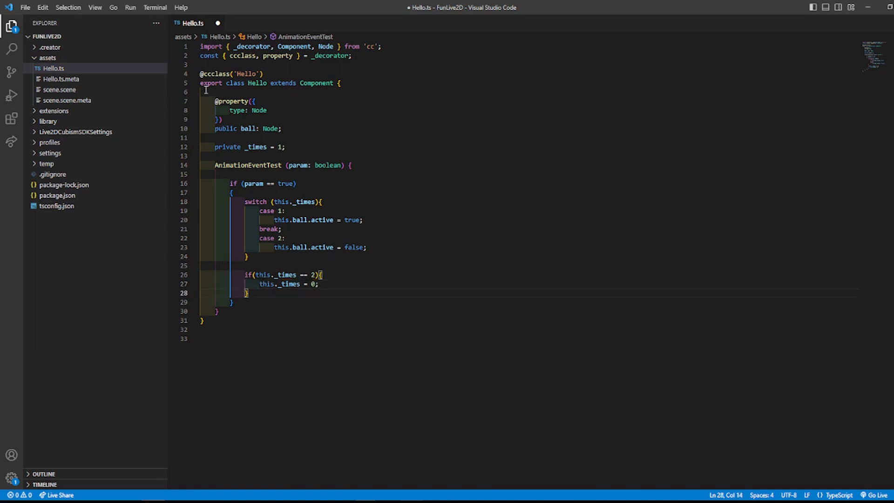
# Step: Increment the counter with this._times++ after the reset check, inside the param condition
pyautogui.press('Return')
pyautogui.press('Return')
pyautogui.write('this._time')
pyautogui.press('Return')
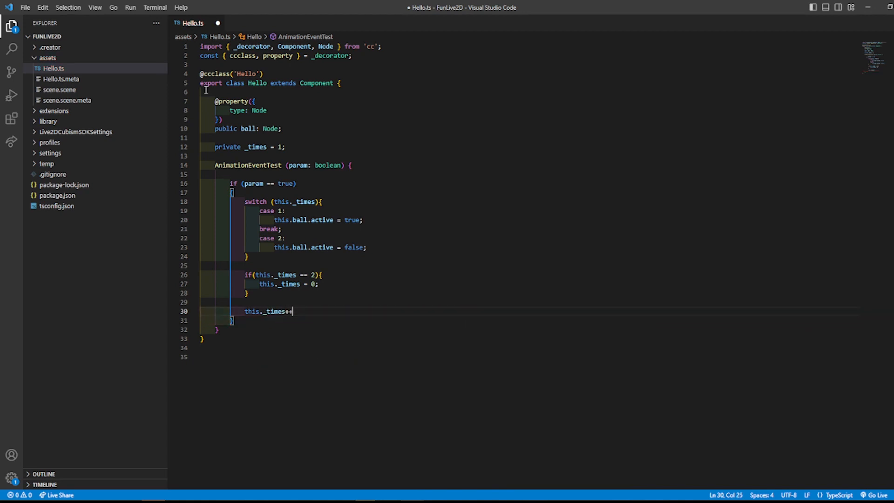
pyautogui.press('Down')
pyautogui.press('Down')
pyautogui.press('Down')
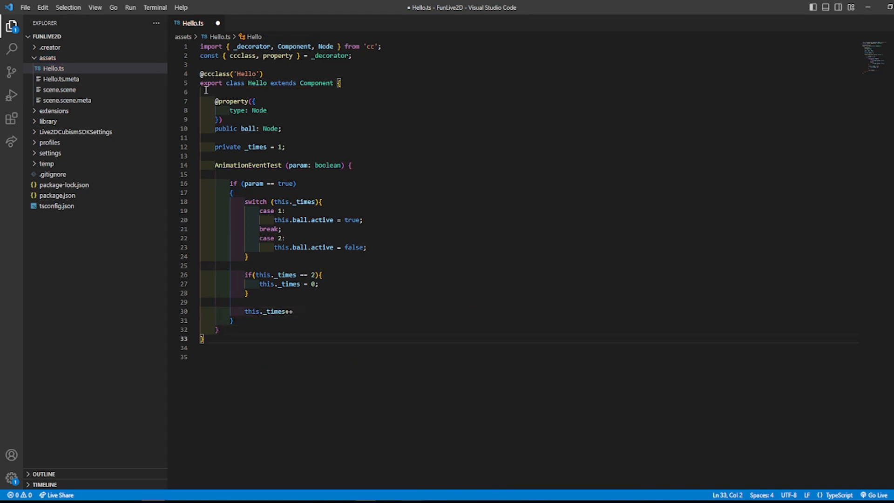
pyautogui.click(216, 329)
pyautogui.click(231, 320)
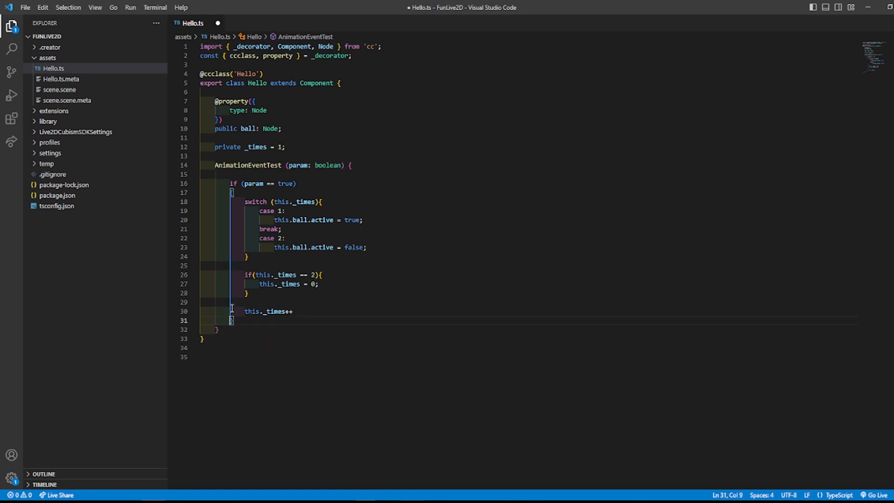
# Step: Save the edited Hello.ts script and switch to the FunLive2D project in Cocos Creator
pyautogui.click(24, 8)
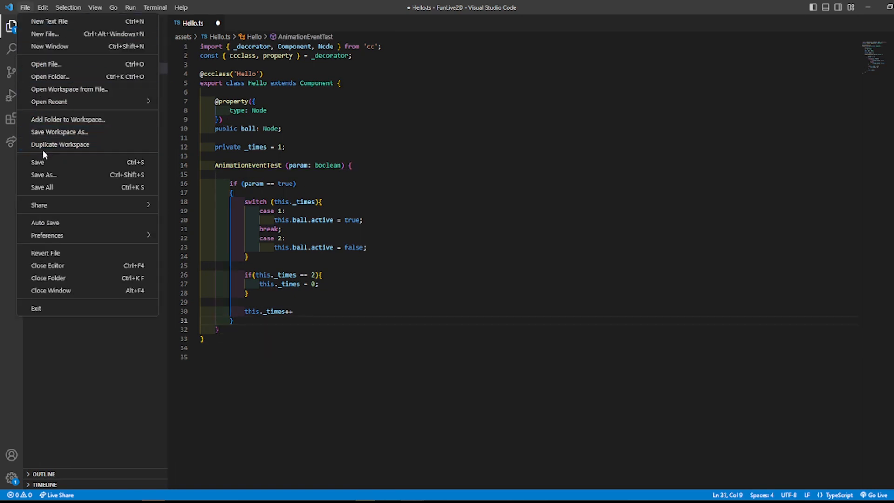
pyautogui.click(37, 162)
pyautogui.hotkey('alt', 'Tab')
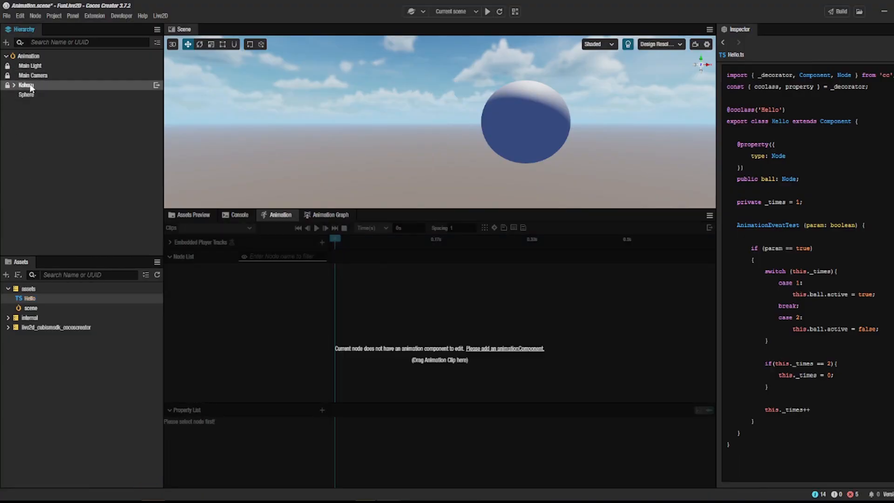
# Step: Attach the Hello script from the assets folder to the Koharu node as a component
pyautogui.click(29, 87)
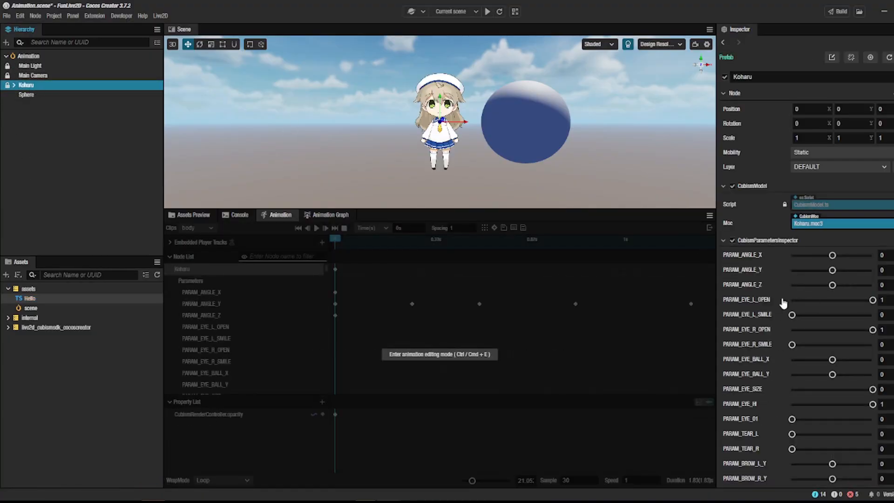
pyautogui.scroll(-15, 805, 320)
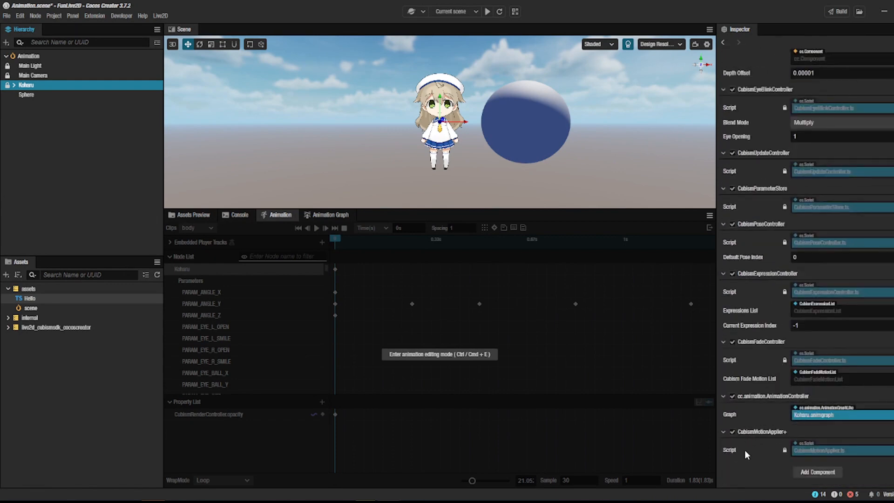
pyautogui.click(23, 300)
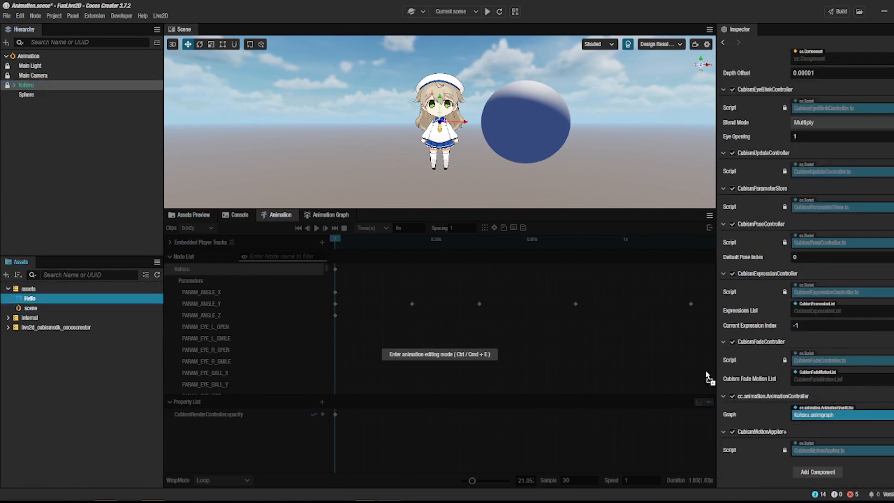
pyautogui.moveTo(758, 438); pyautogui.dragTo(758, 437)
# Step: Assign the Sphere node to the Ball property of Koharu's Hello component
pyautogui.scroll(-2, 775, 422)
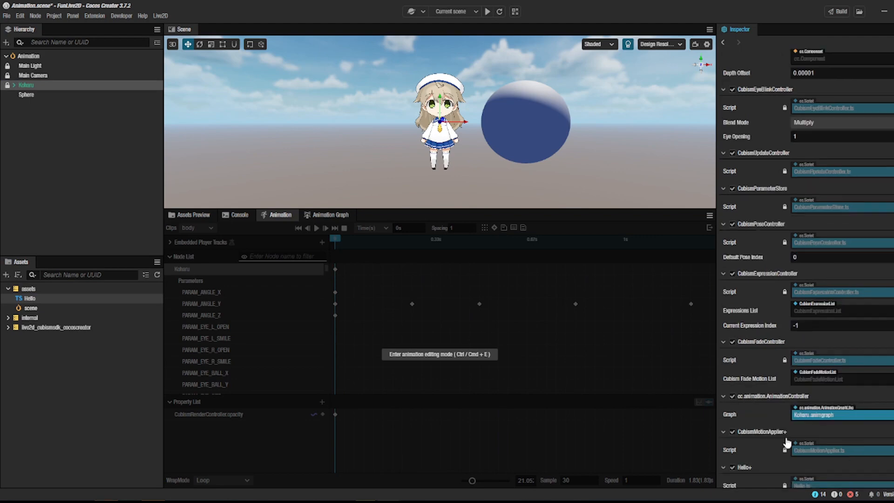
pyautogui.scroll(-1, 775, 421)
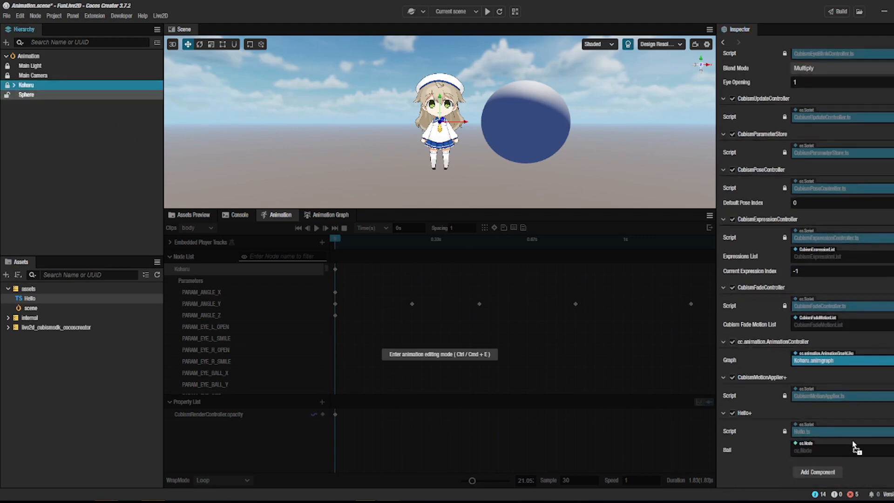
pyautogui.moveTo(868, 454); pyautogui.dragTo(866, 453)
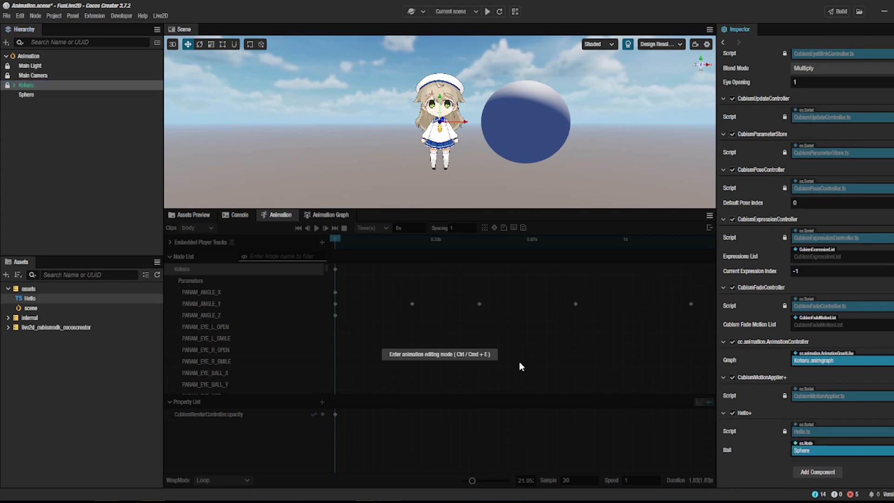
# Step: Clear the node selection, save the Animation scene and run the current scene's preview in the browser
pyautogui.click(119, 144)
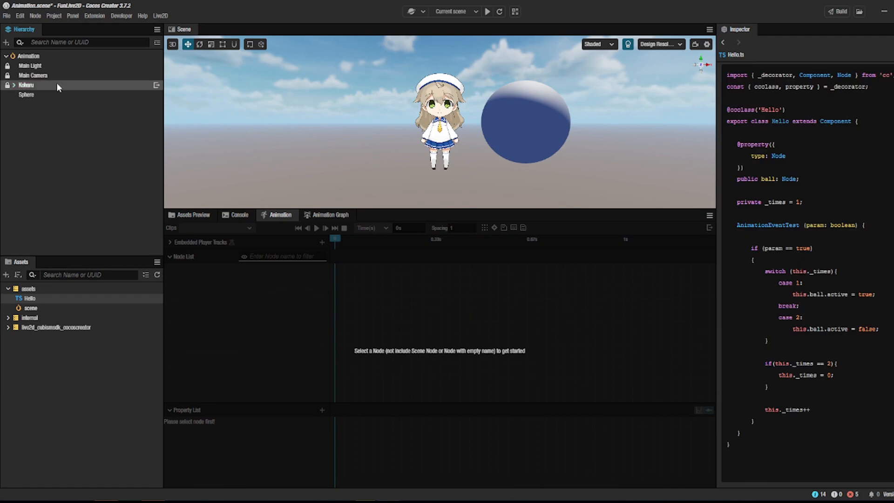
pyautogui.click(7, 15)
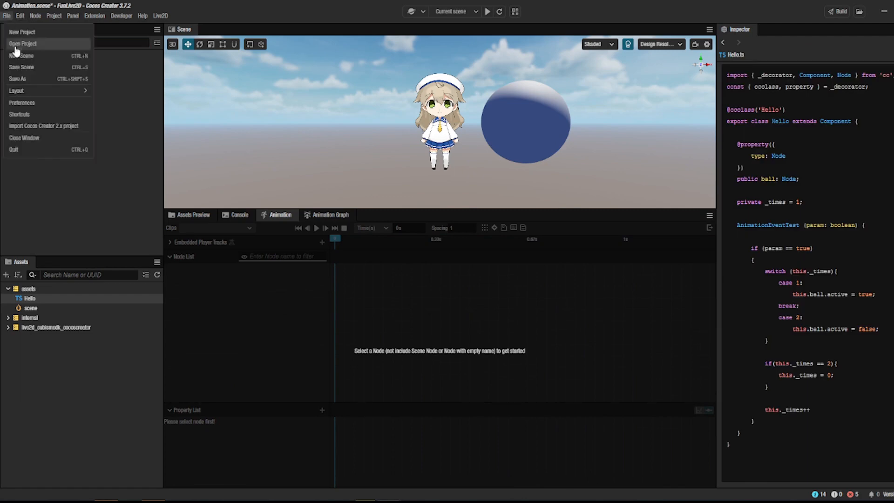
pyautogui.click(24, 78)
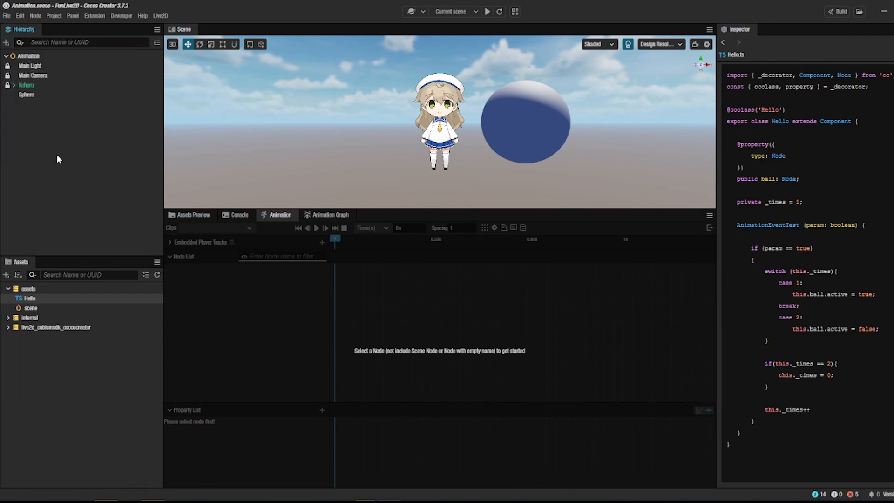
pyautogui.click(488, 12)
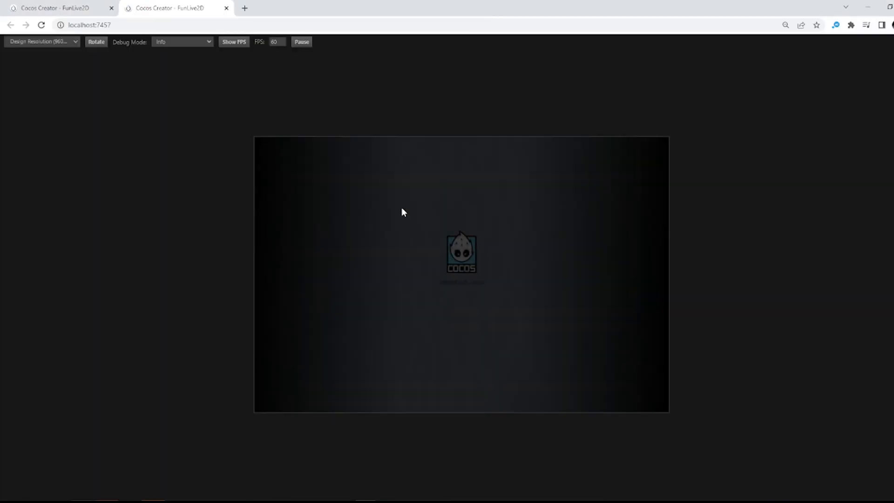